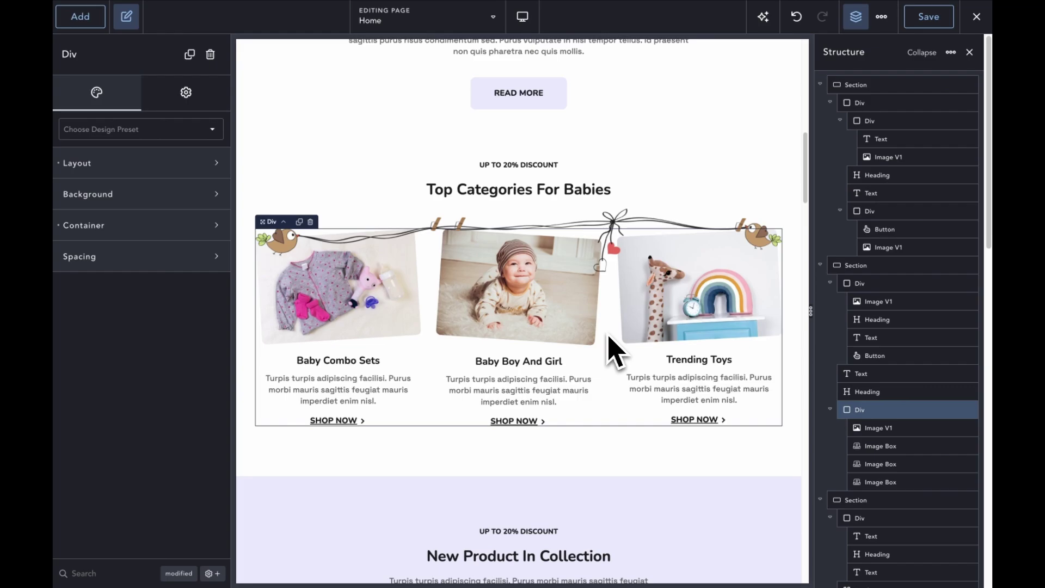
# Add a Term Loop Builder repeating the Categories - Home Page global block, and open that block for editing.
pyautogui.press('a')
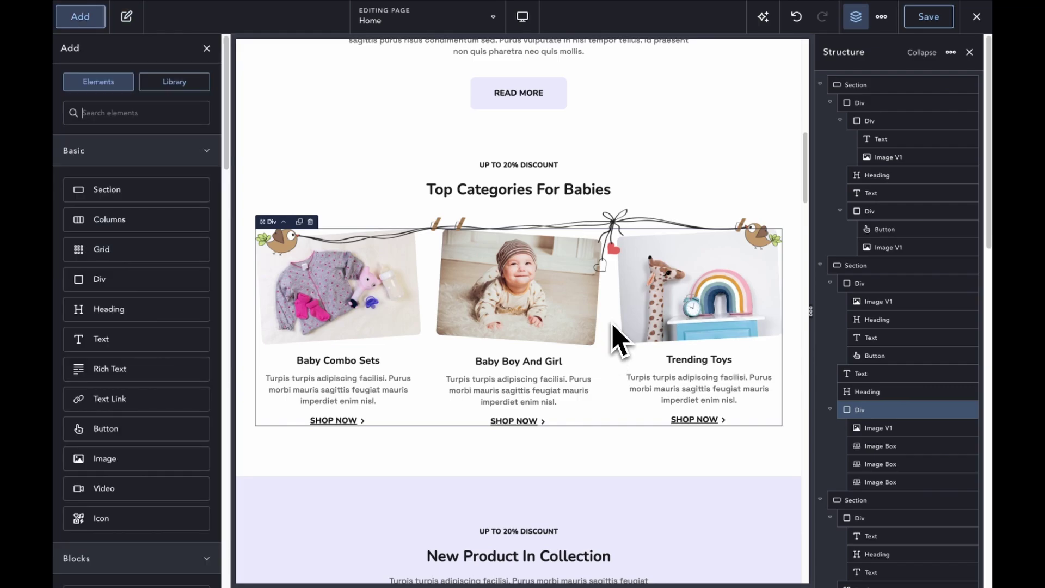
pyautogui.write('term')
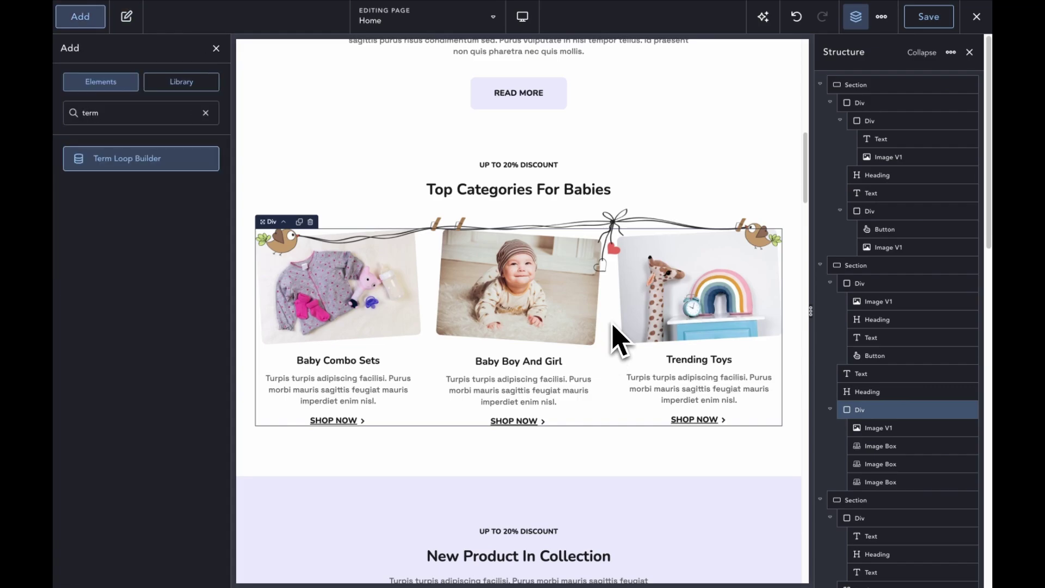
pyautogui.press('Return')
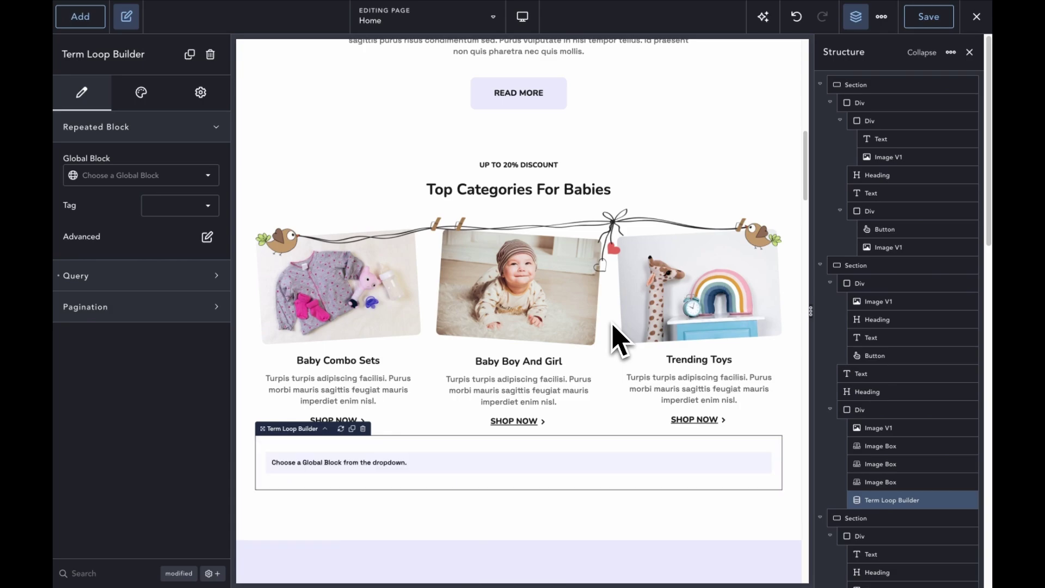
pyautogui.click(155, 176)
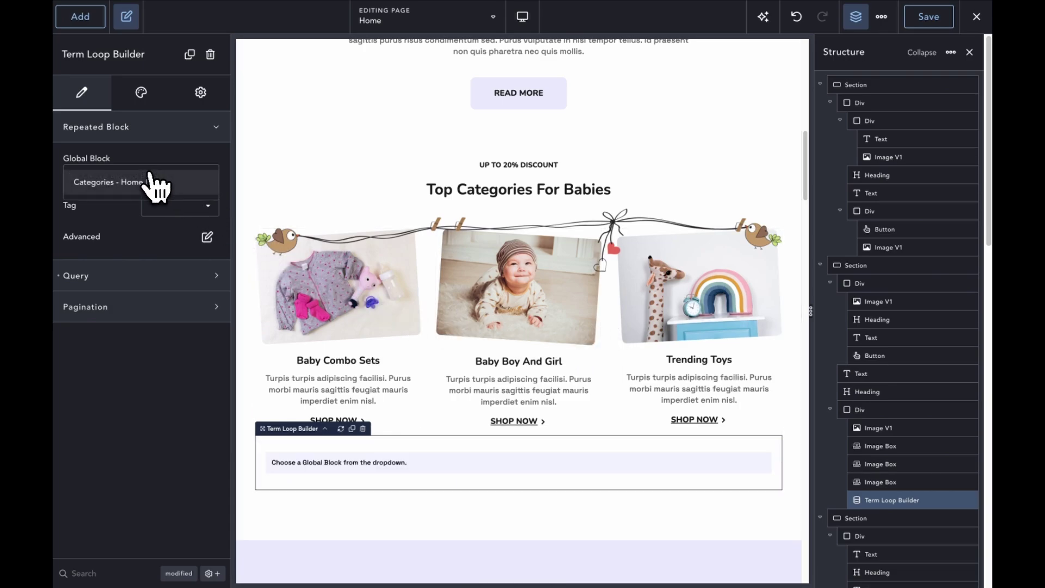
pyautogui.click(139, 185)
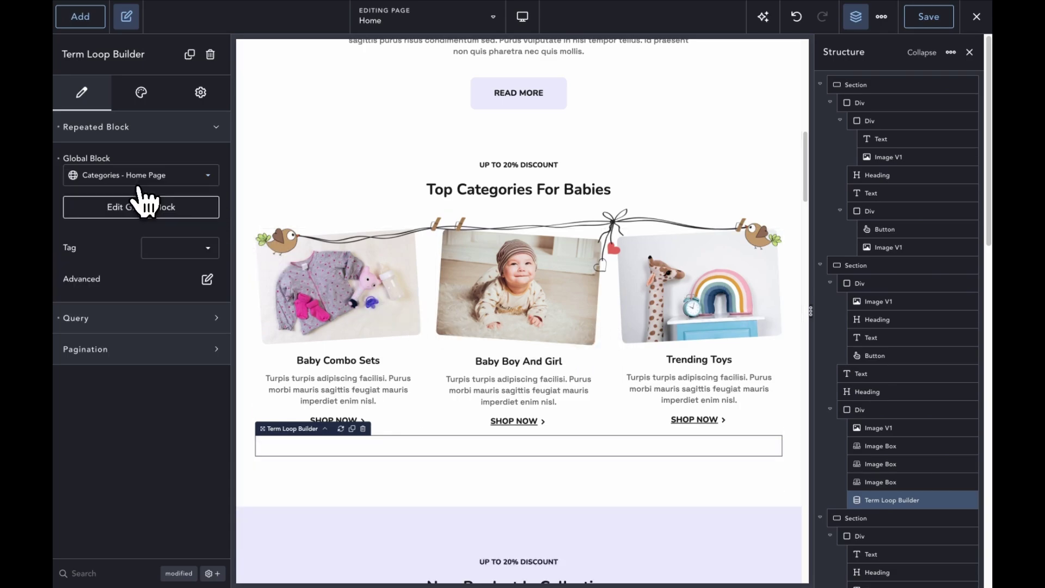
pyautogui.click(164, 204)
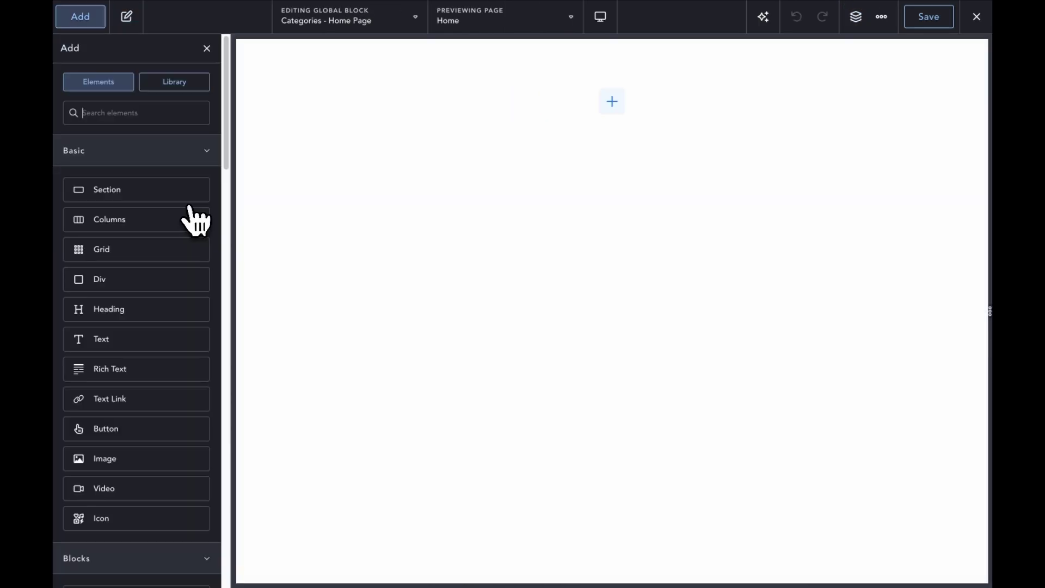
# Add a Div to the block containing an Image, two Text elements and a Button.
pyautogui.write('div')
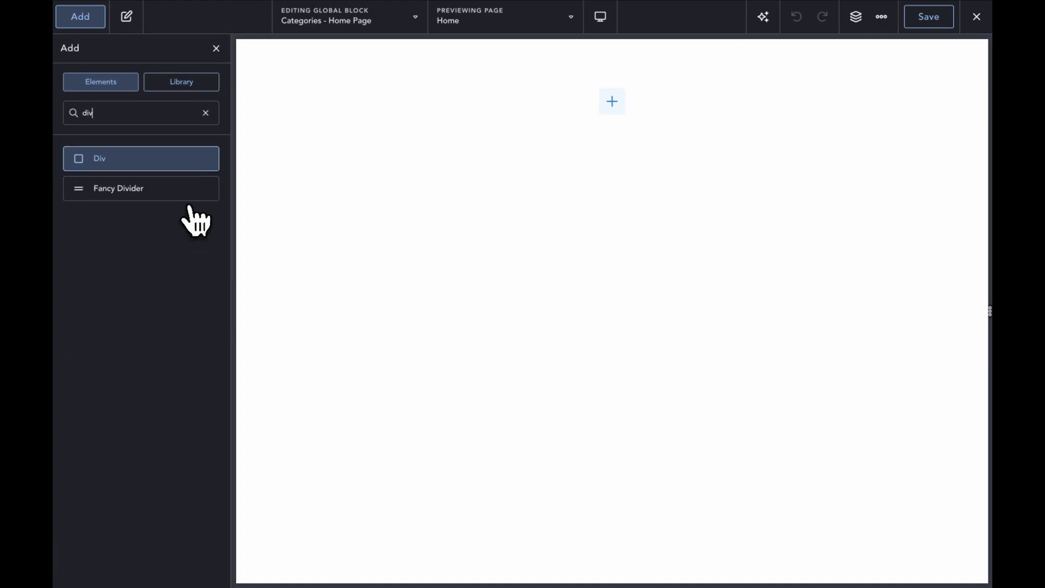
pyautogui.press('Return')
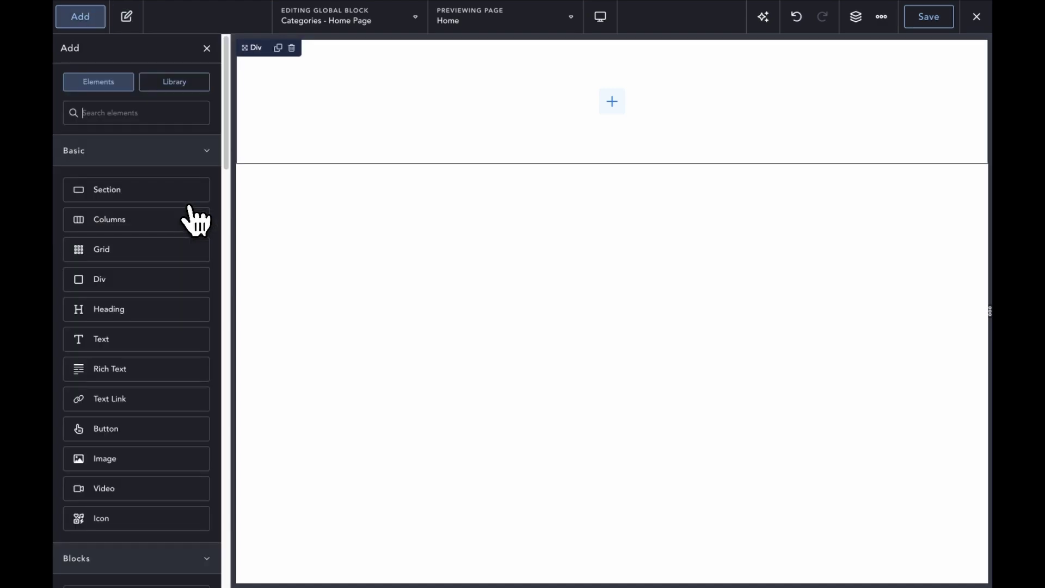
pyautogui.write('image')
pyautogui.press('Return')
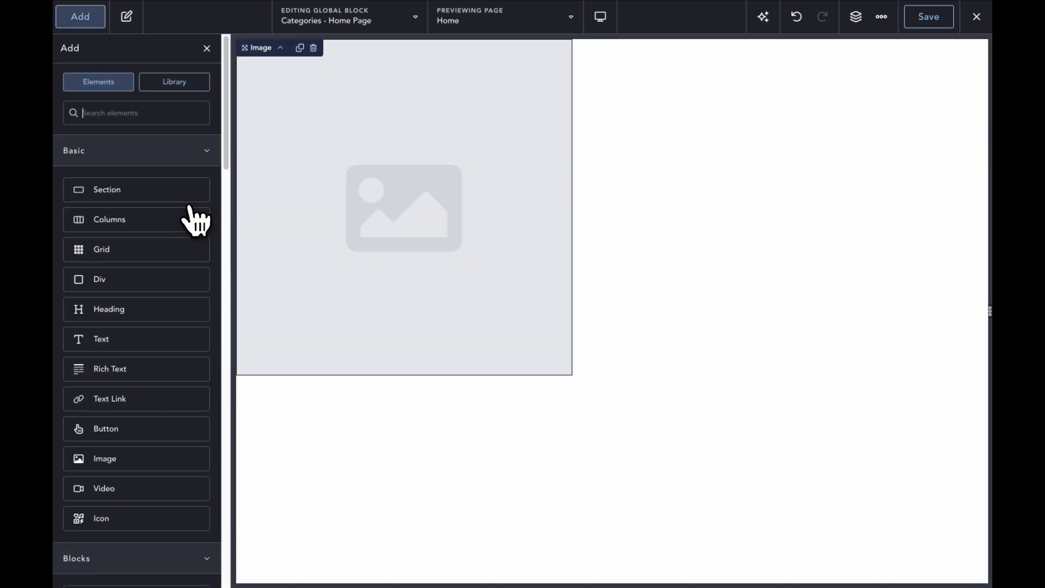
pyautogui.write('text')
pyautogui.press('Return')
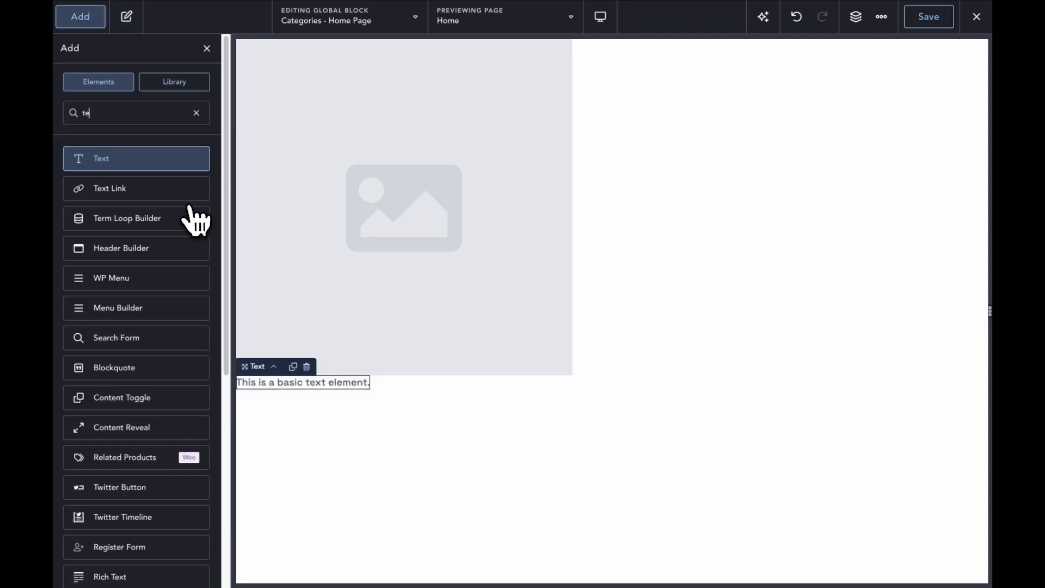
pyautogui.press('Return')
pyautogui.write('but')
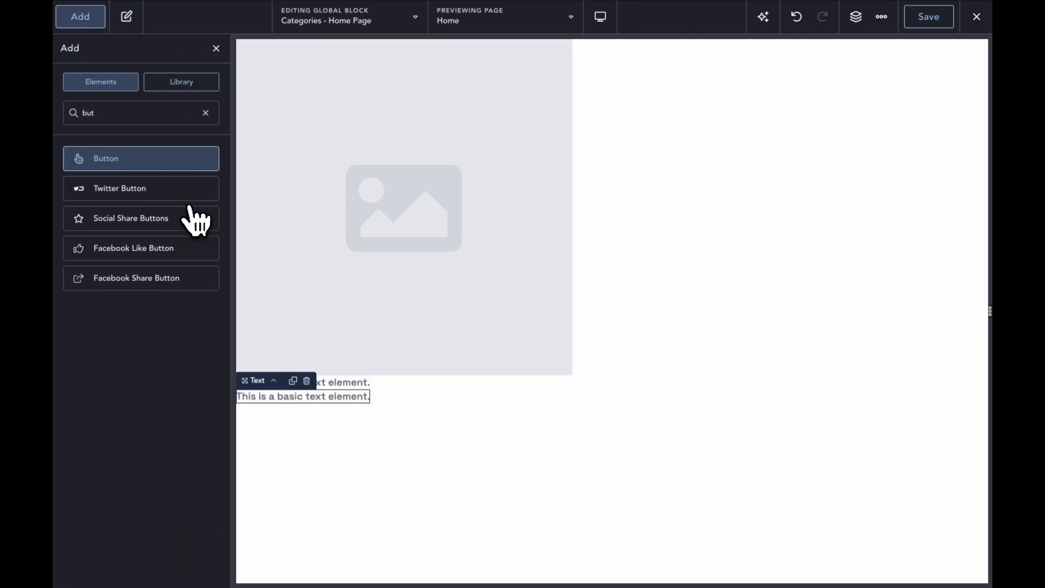
pyautogui.press('Return')
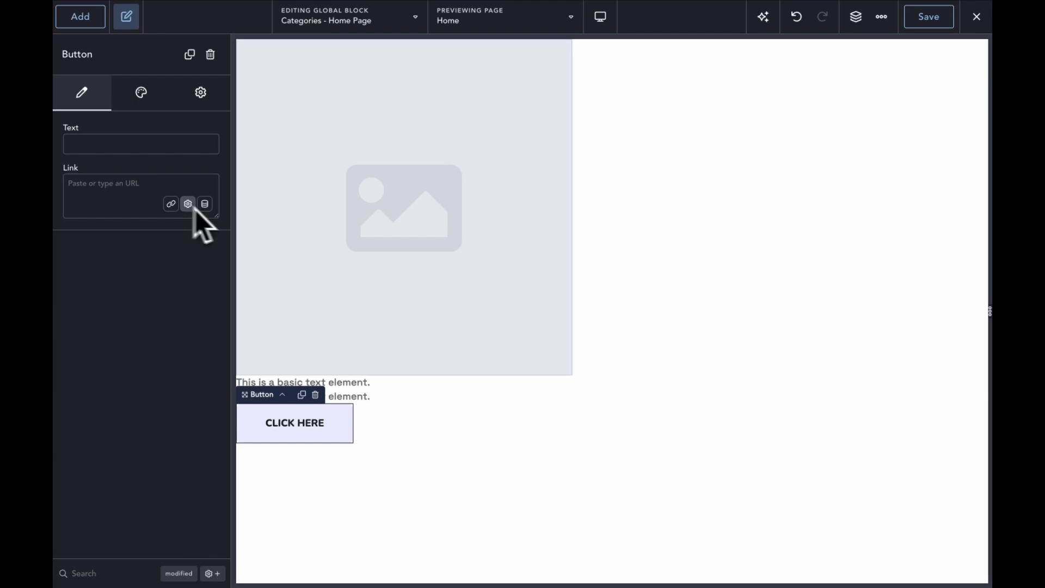
# Preview the global block with the Clothes product category archive.
pyautogui.click(496, 27)
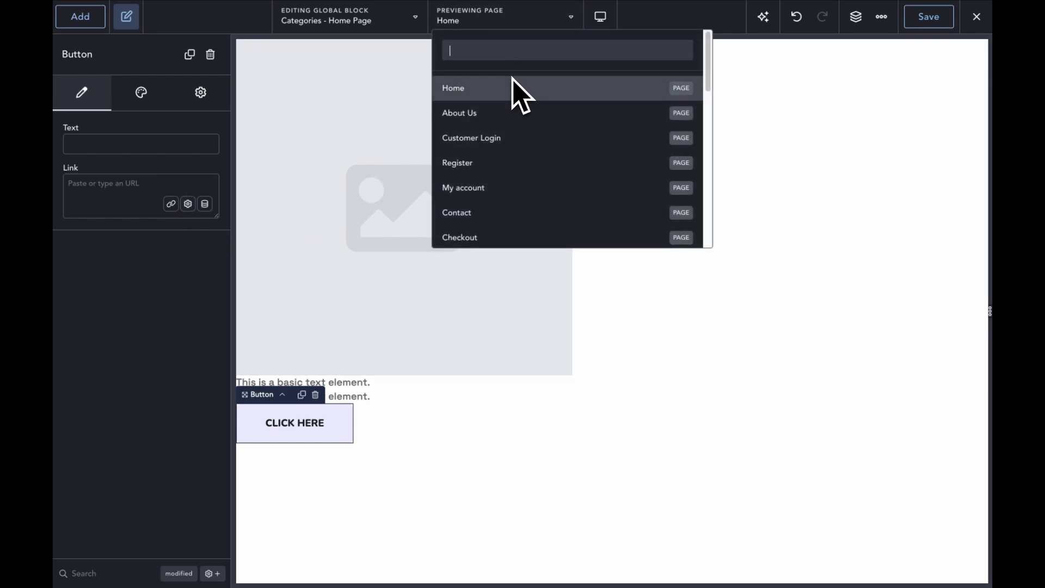
pyautogui.write('clo')
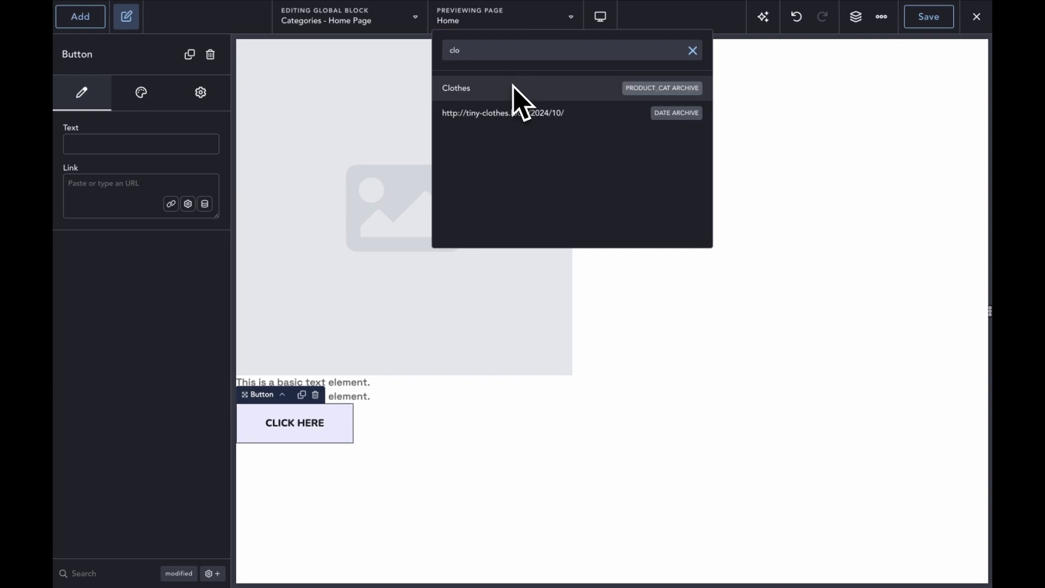
pyautogui.click(512, 87)
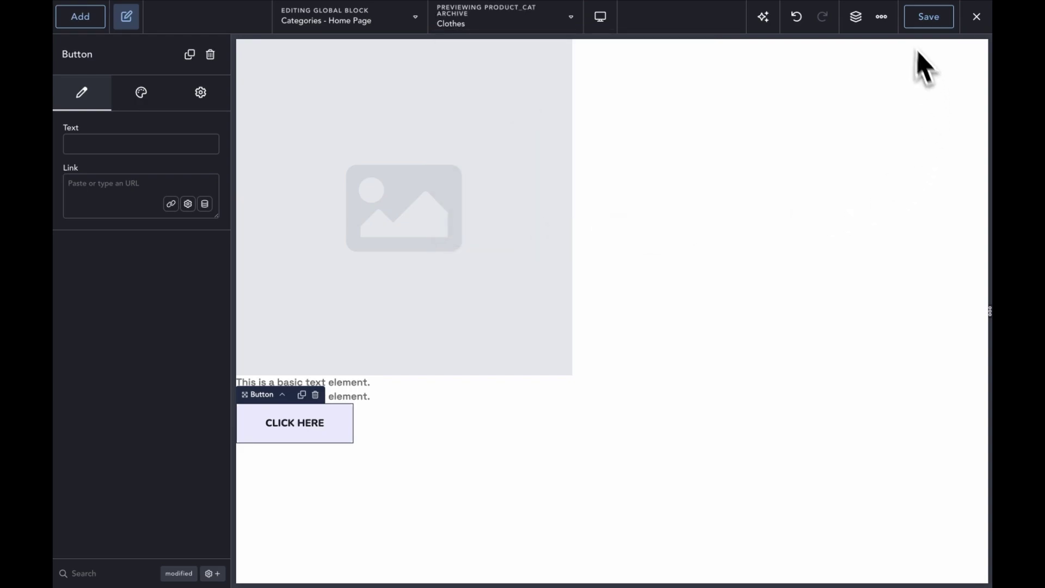
# Give the card Div a vertical layout with center align and middle vertical align.
pyautogui.click(856, 18)
pyautogui.click(878, 85)
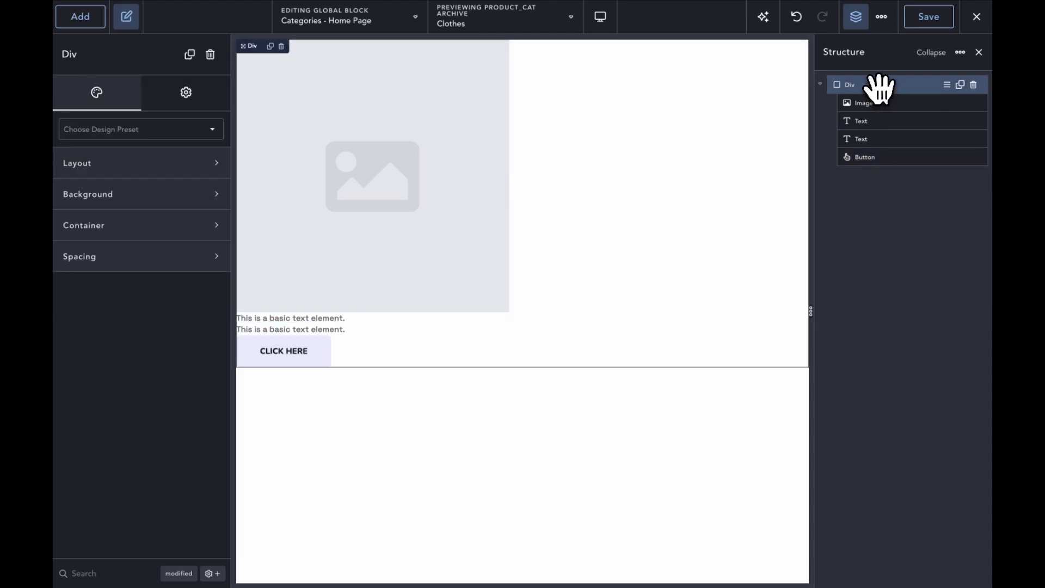
pyautogui.click(103, 162)
pyautogui.click(151, 201)
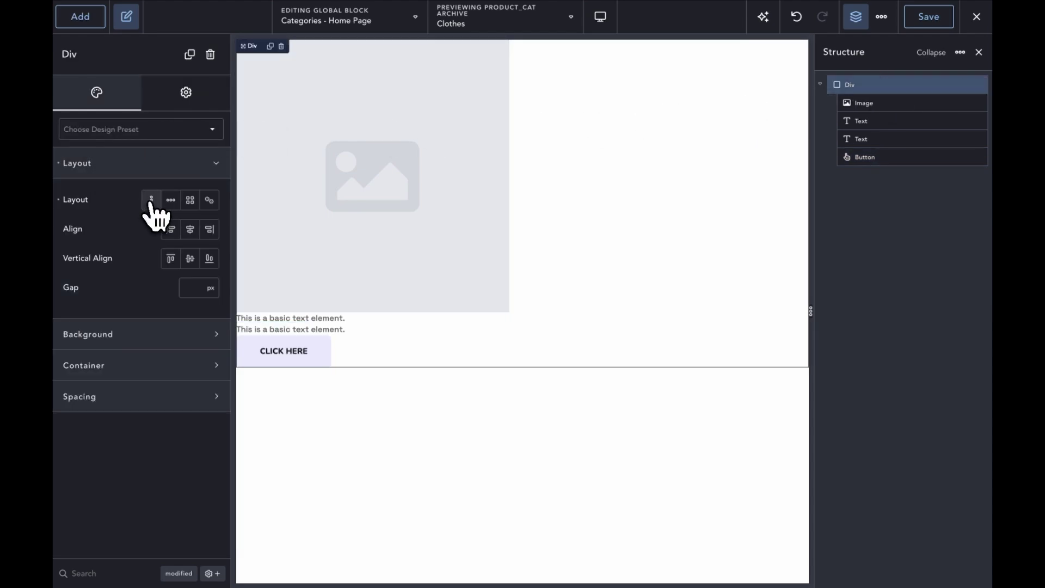
pyautogui.click(190, 231)
pyautogui.click(190, 258)
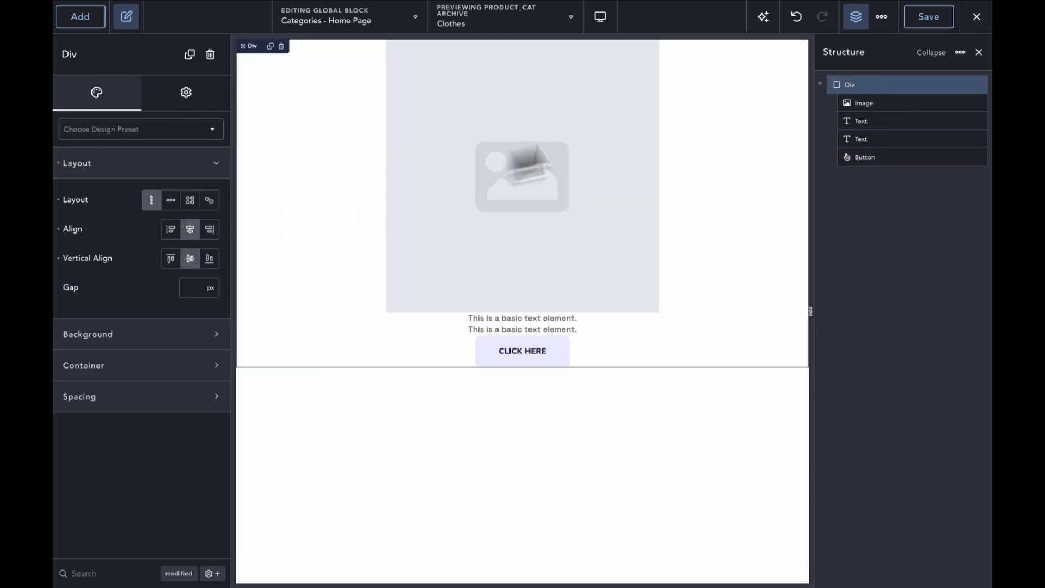
pyautogui.click(887, 104)
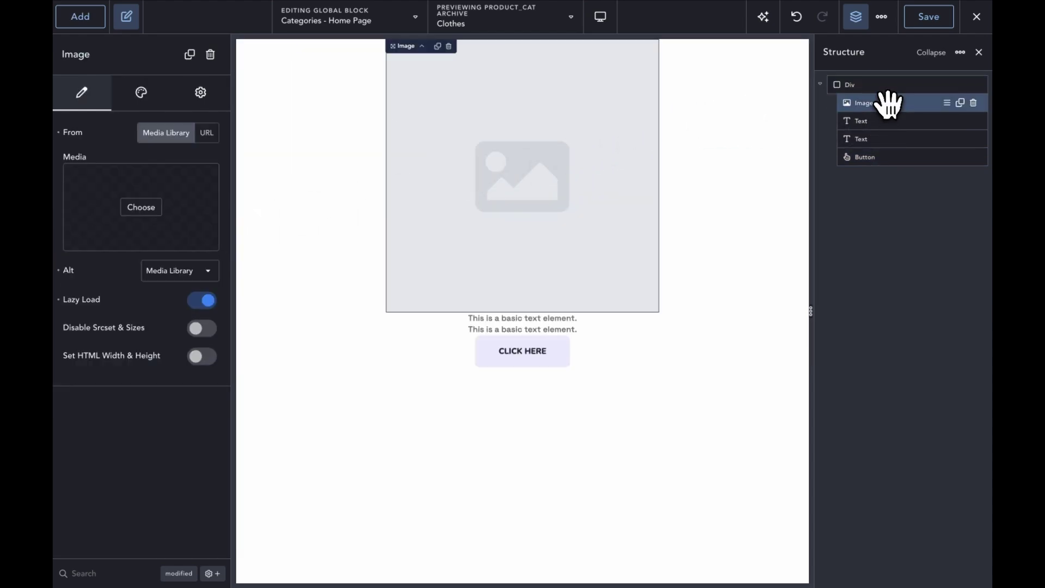
# Bind the image to the dynamic Product Category Image and give it the .category-image class.
pyautogui.click(93, 157)
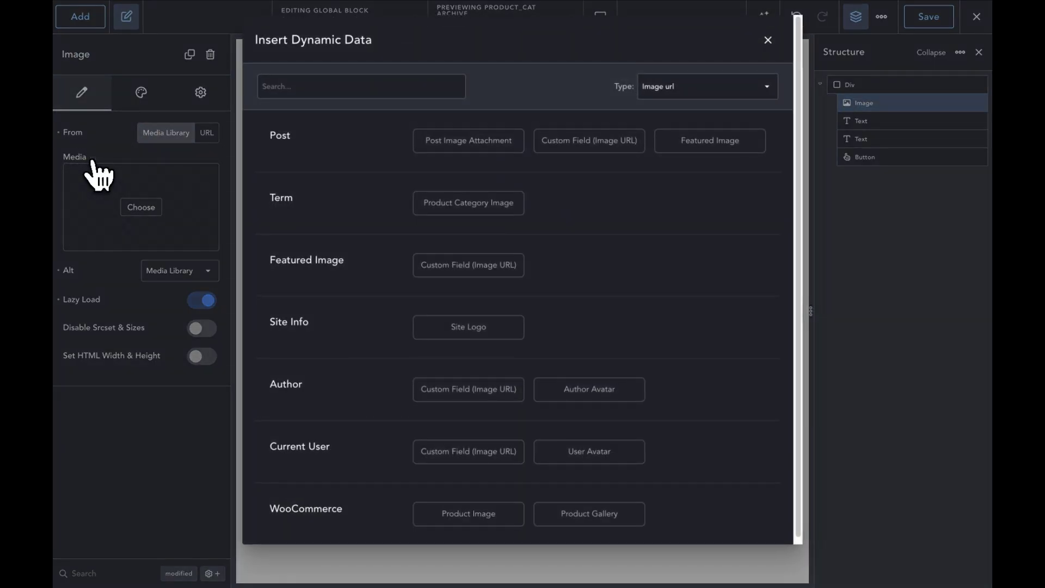
pyautogui.click(469, 206)
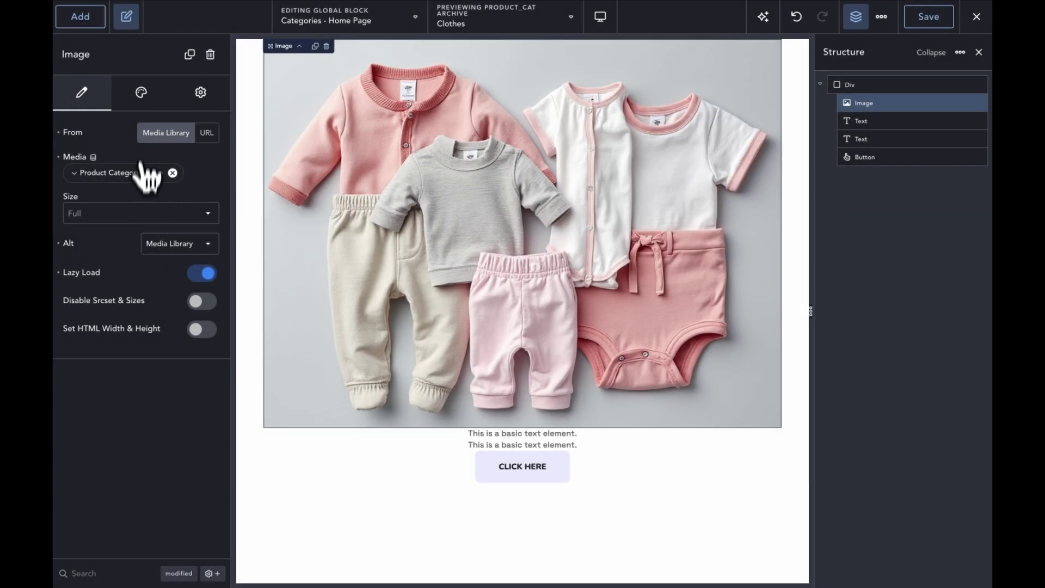
pyautogui.click(141, 94)
pyautogui.click(199, 101)
pyautogui.click(180, 131)
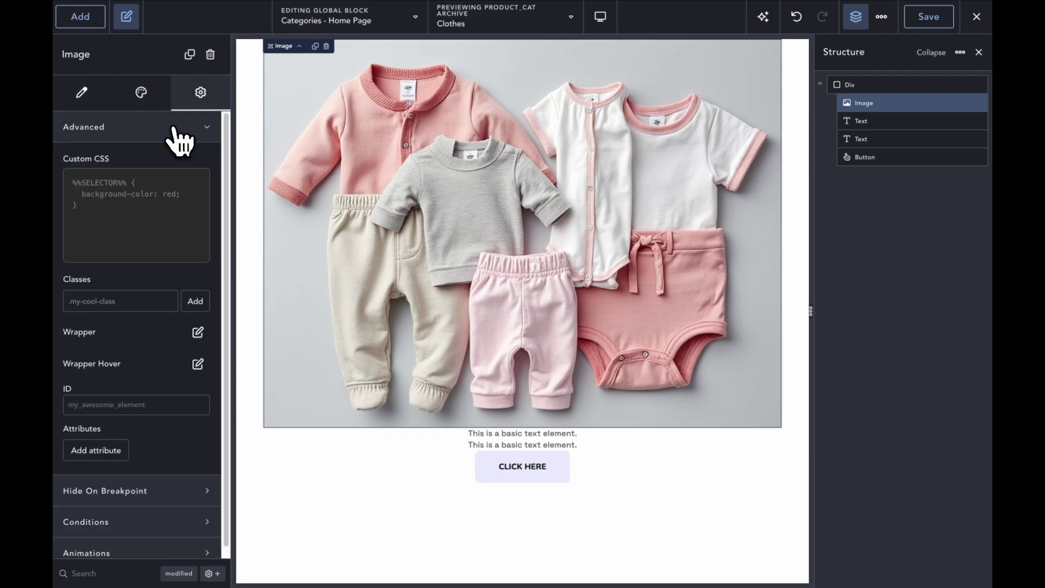
pyautogui.click(129, 297)
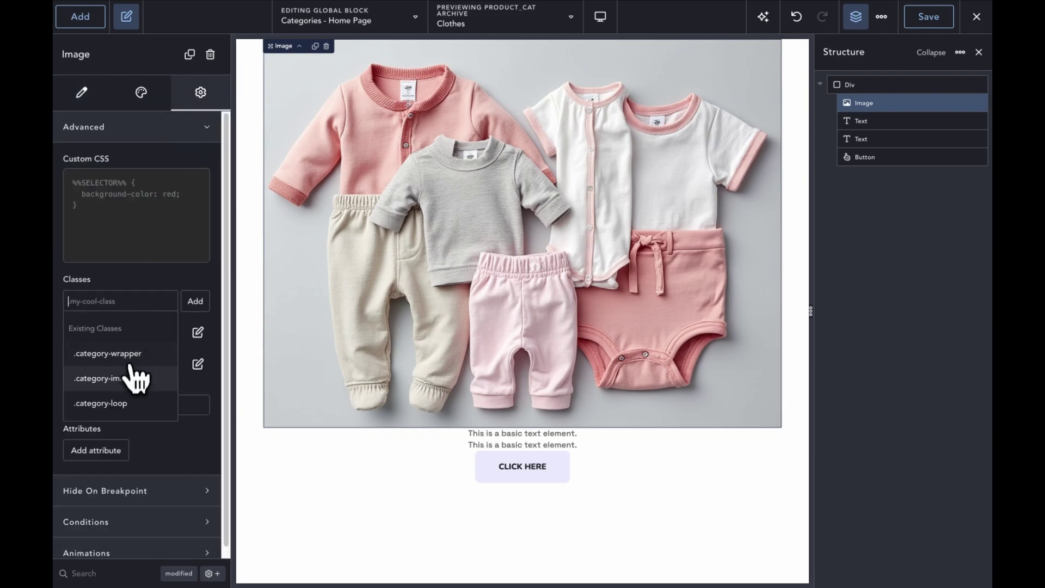
pyautogui.click(131, 376)
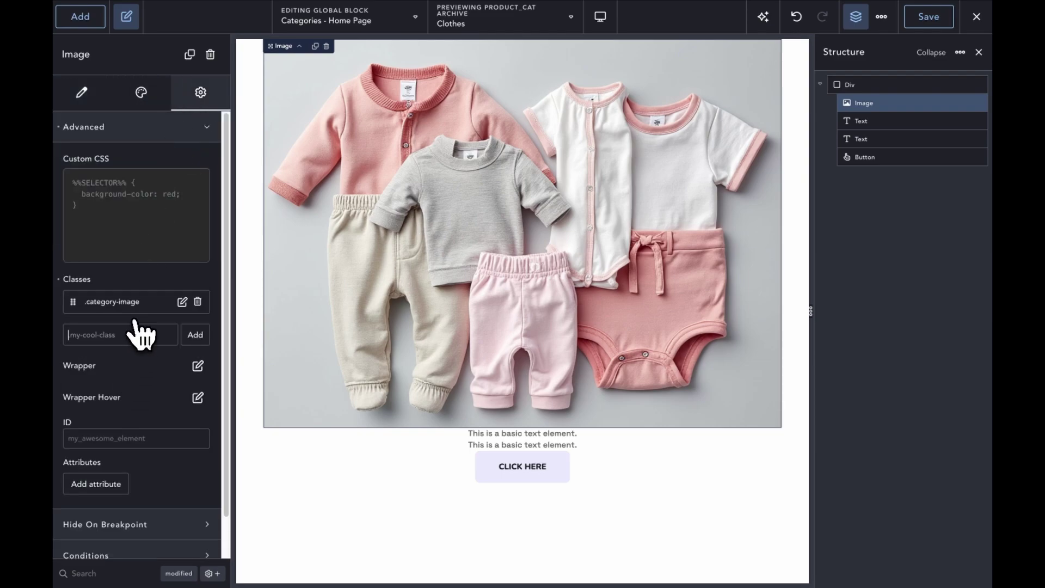
# Bind the first text element to the category's Term Name.
pyautogui.click(895, 121)
pyautogui.click(153, 104)
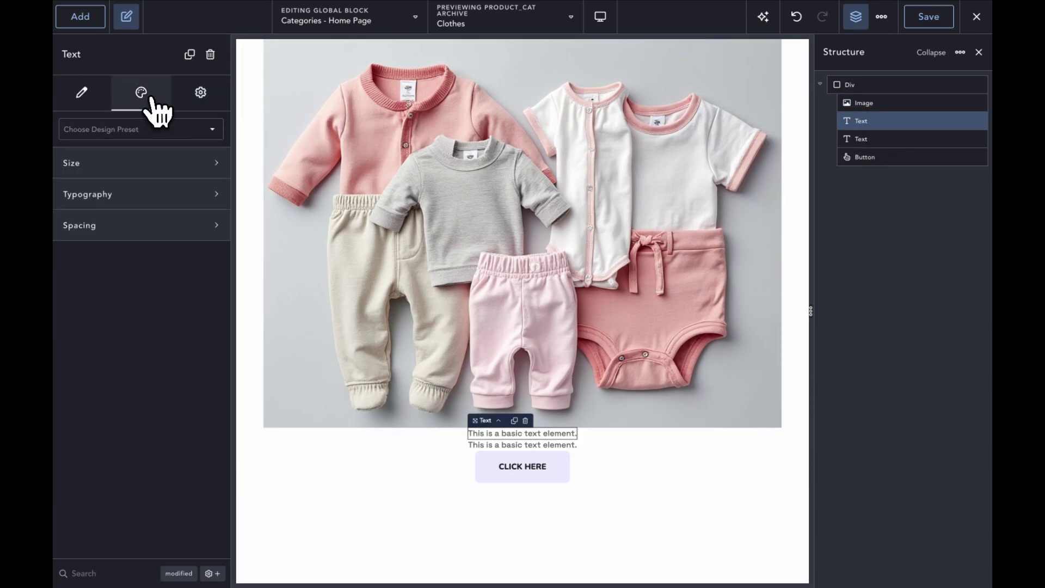
pyautogui.click(84, 94)
pyautogui.click(85, 127)
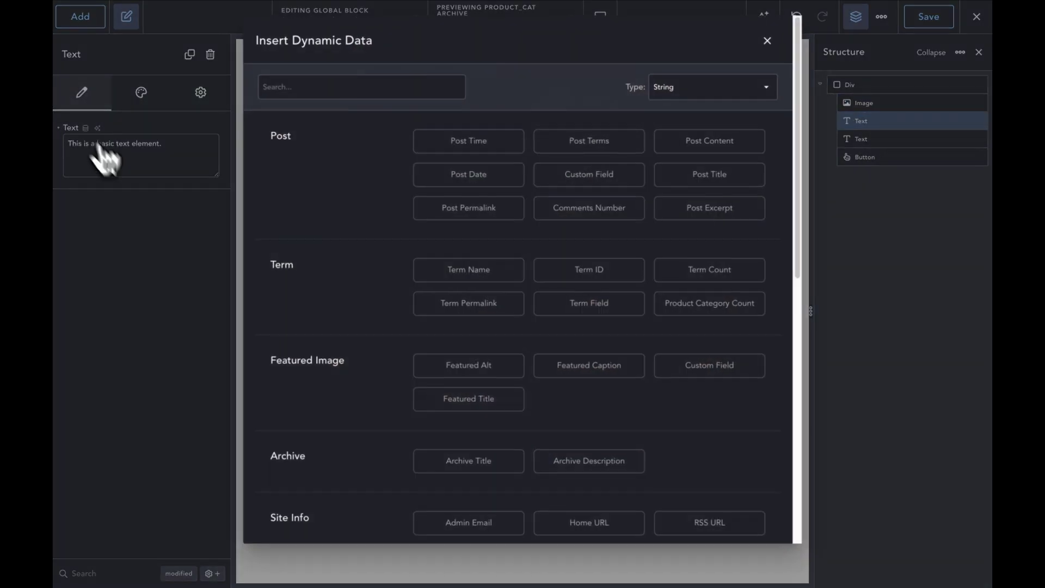
pyautogui.click(460, 272)
# Style the text with Base colour and the Accent Headings 18px 800 UPPERCASE typography preset.
pyautogui.click(143, 95)
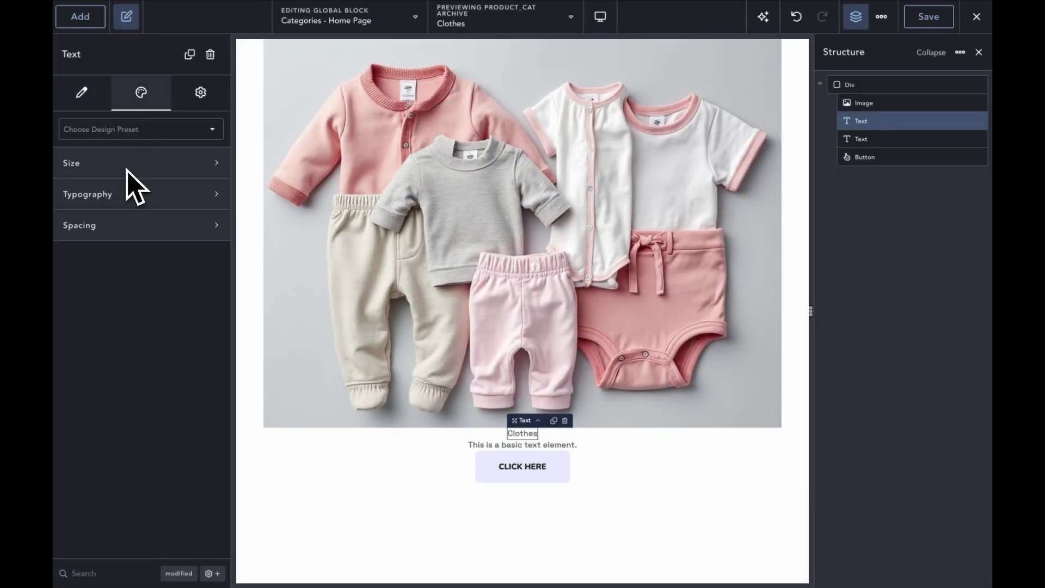
pyautogui.click(130, 191)
pyautogui.click(209, 232)
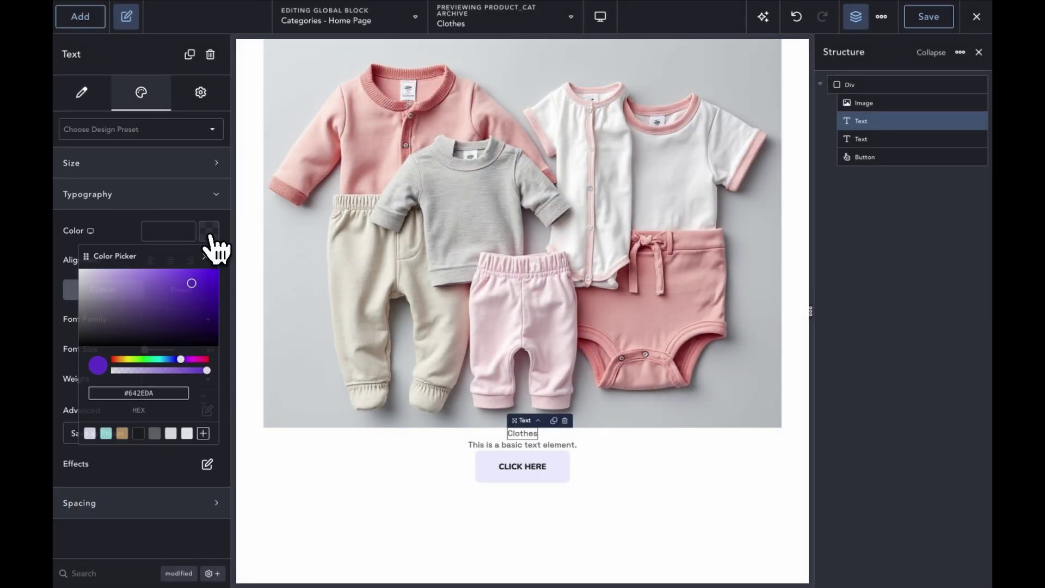
pyautogui.click(139, 433)
pyautogui.click(206, 258)
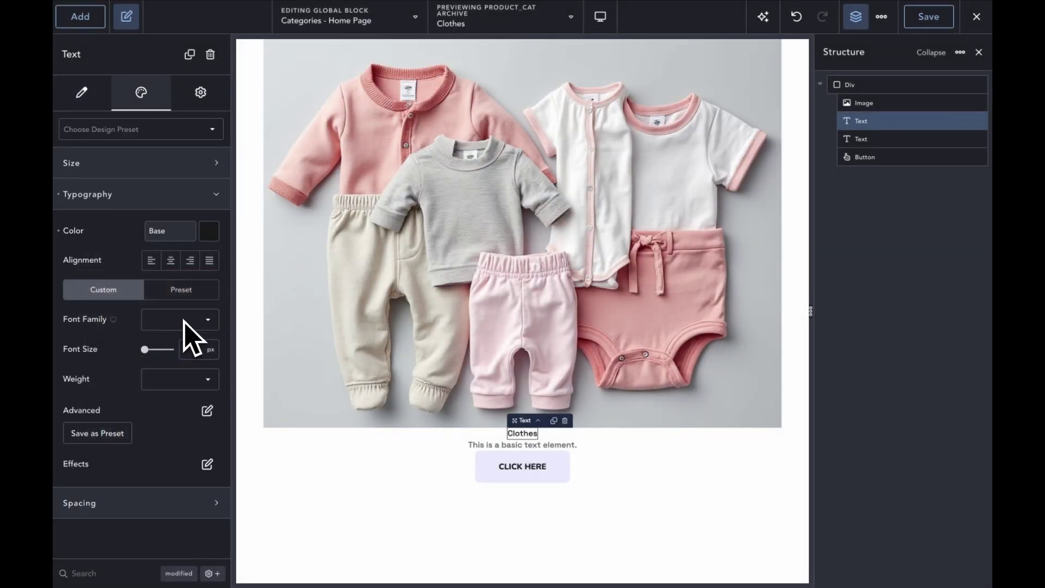
pyautogui.click(178, 297)
pyautogui.click(154, 330)
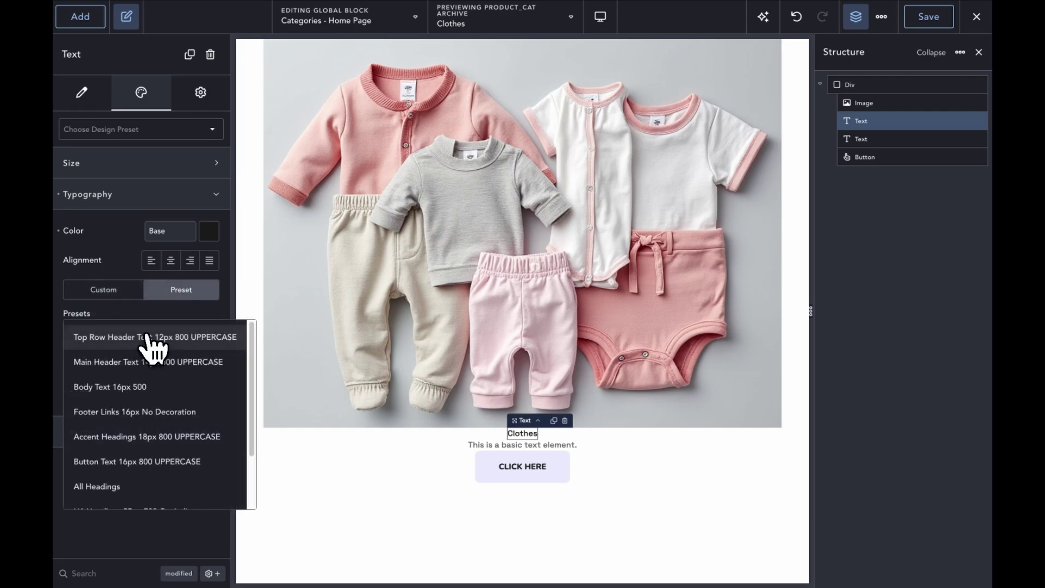
pyautogui.click(161, 435)
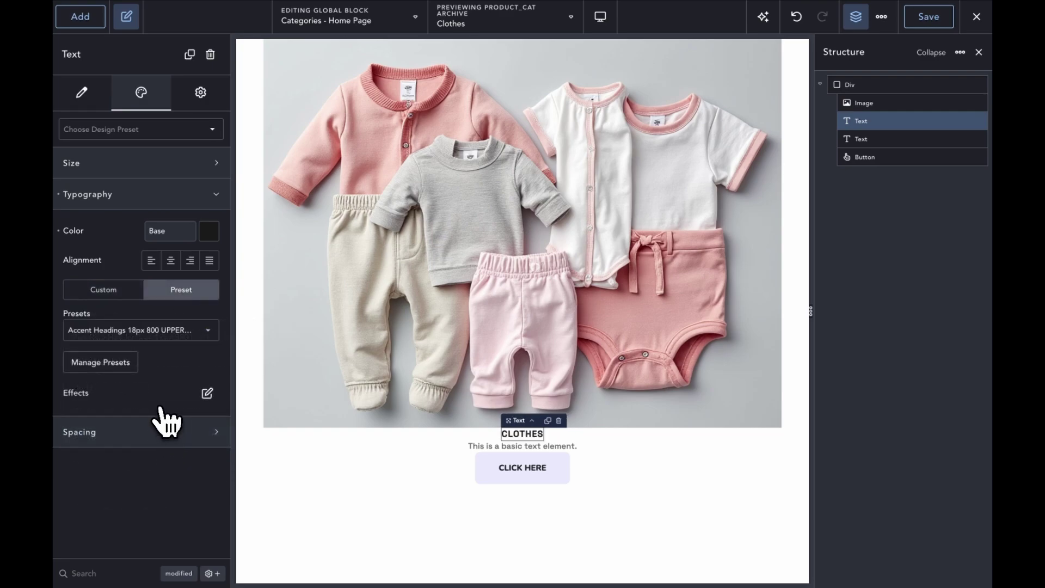
# Bind the second text element to the dynamic Archive Description.
pyautogui.click(922, 142)
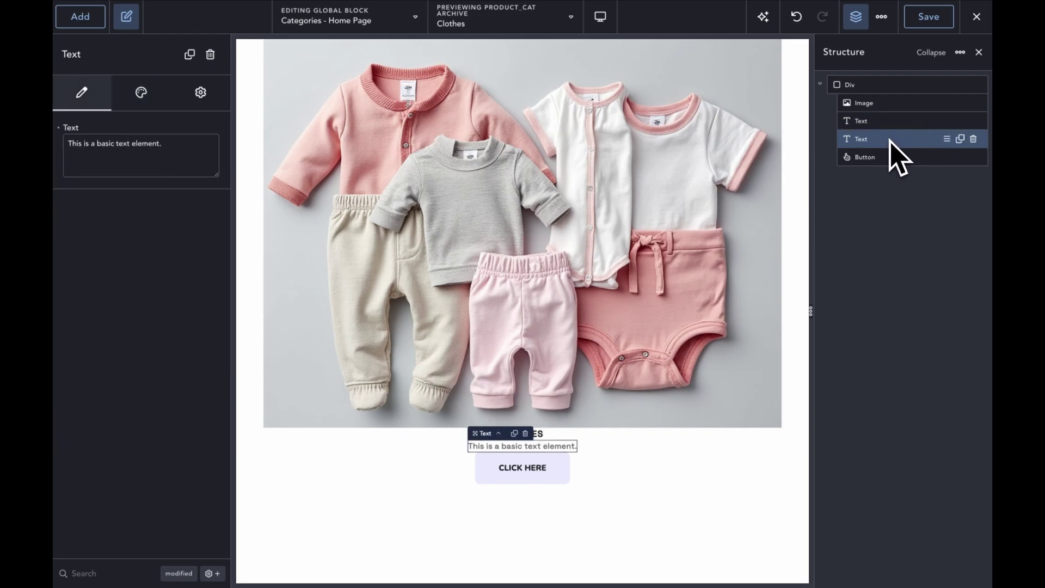
pyautogui.click(89, 129)
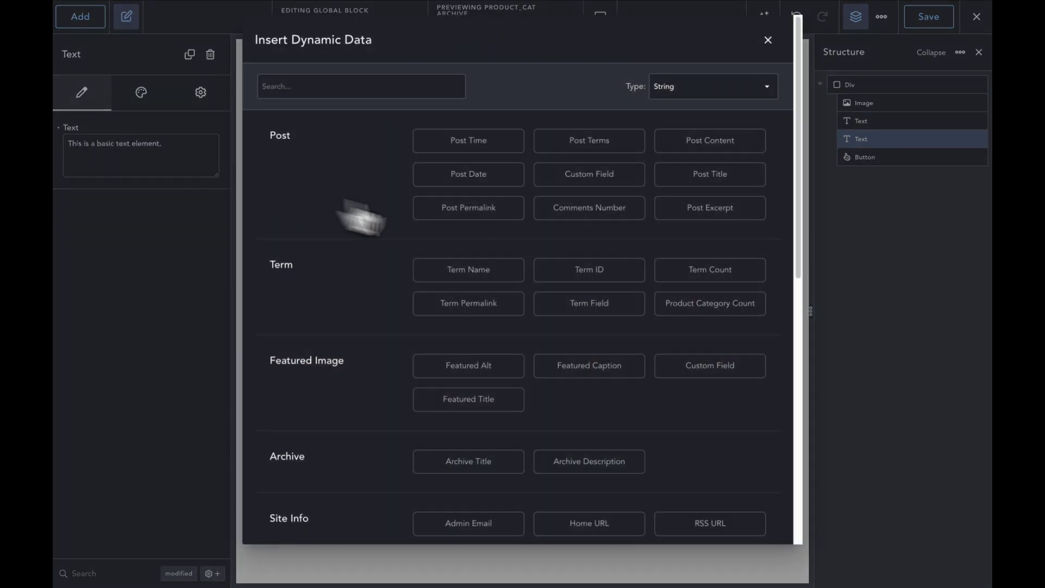
pyautogui.click(577, 457)
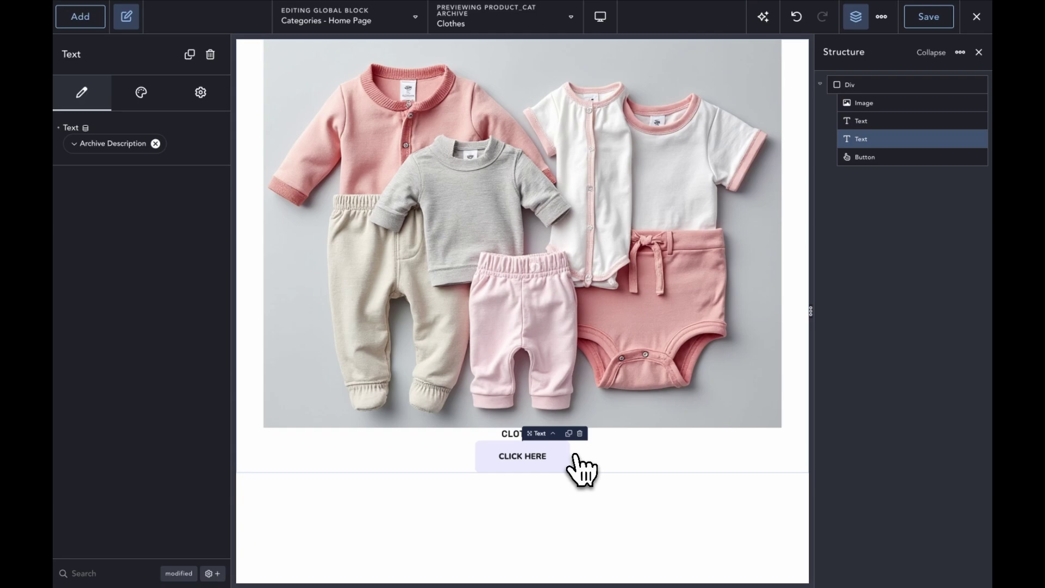
# Change the button label to 'Shop Now' and link it to the Term Permalink.
pyautogui.click(922, 159)
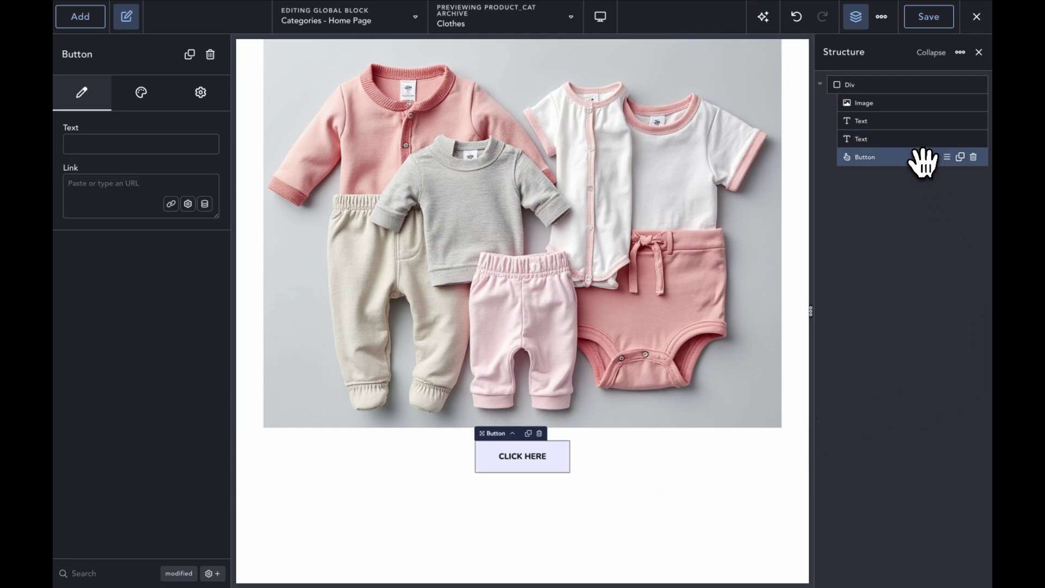
pyautogui.click(172, 143)
pyautogui.write('S')
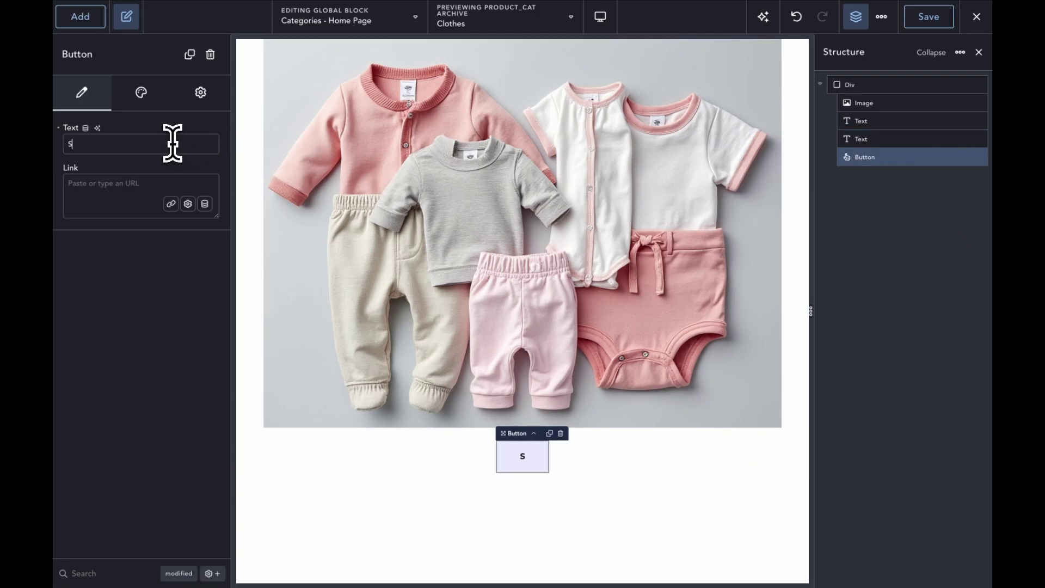
pyautogui.write('hop Now')
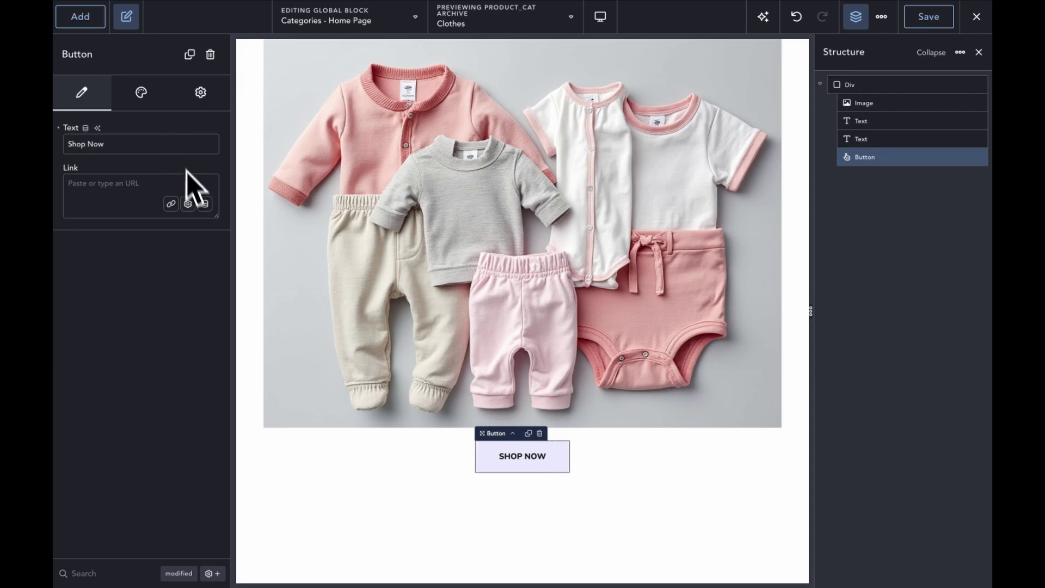
pyautogui.click(205, 203)
pyautogui.click(464, 209)
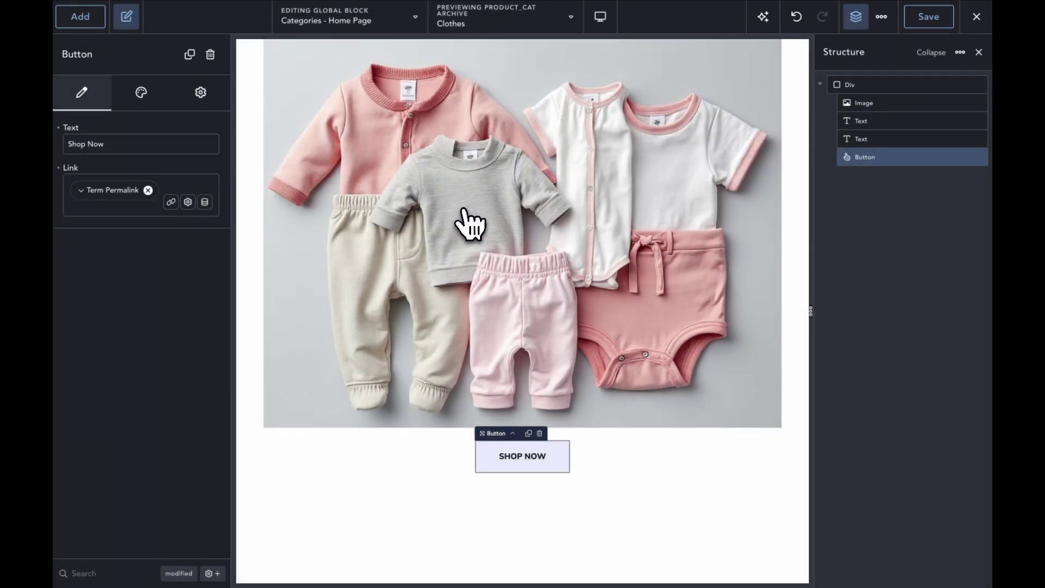
# Give the button the Primary style and a 1rem top margin.
pyautogui.click(141, 95)
pyautogui.click(140, 164)
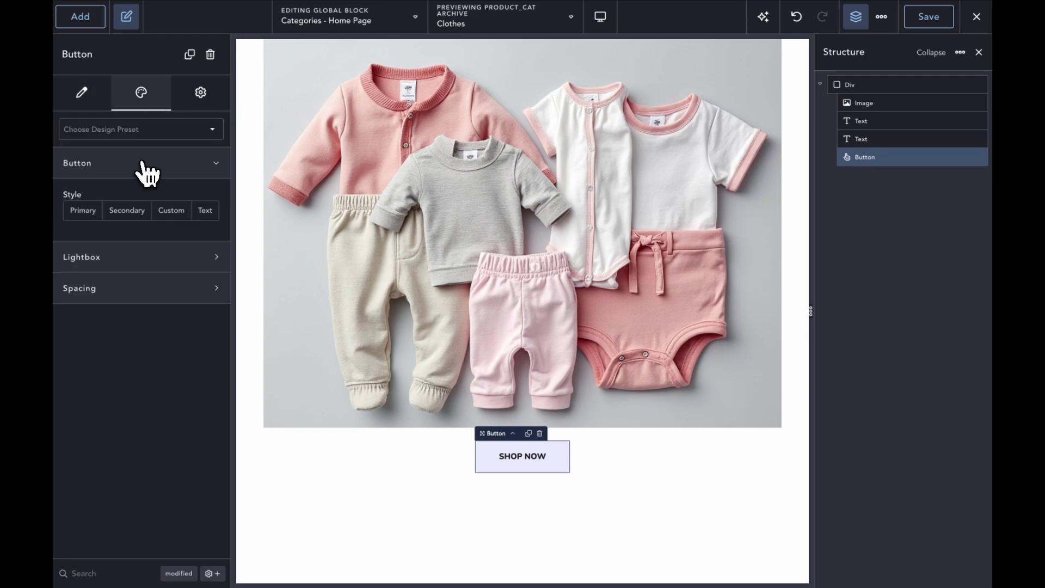
pyautogui.click(79, 213)
pyautogui.click(124, 288)
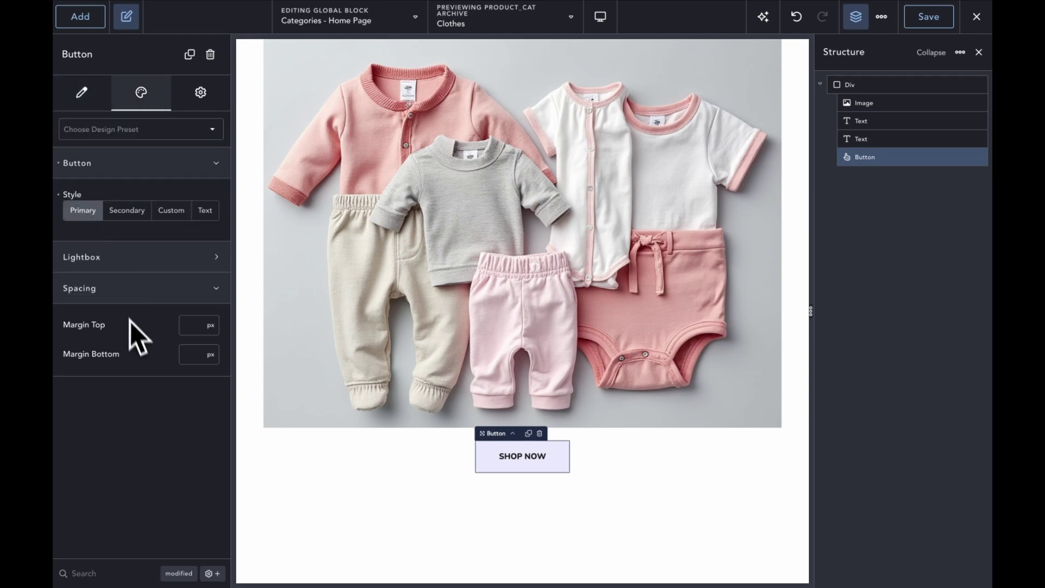
pyautogui.click(180, 327)
pyautogui.write('1rem')
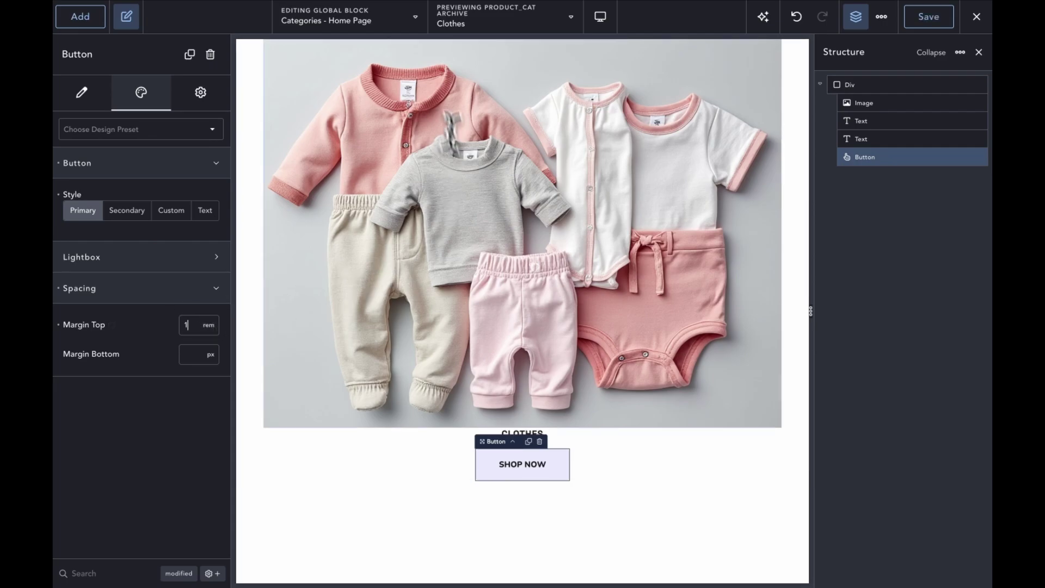
pyautogui.click(375, 21)
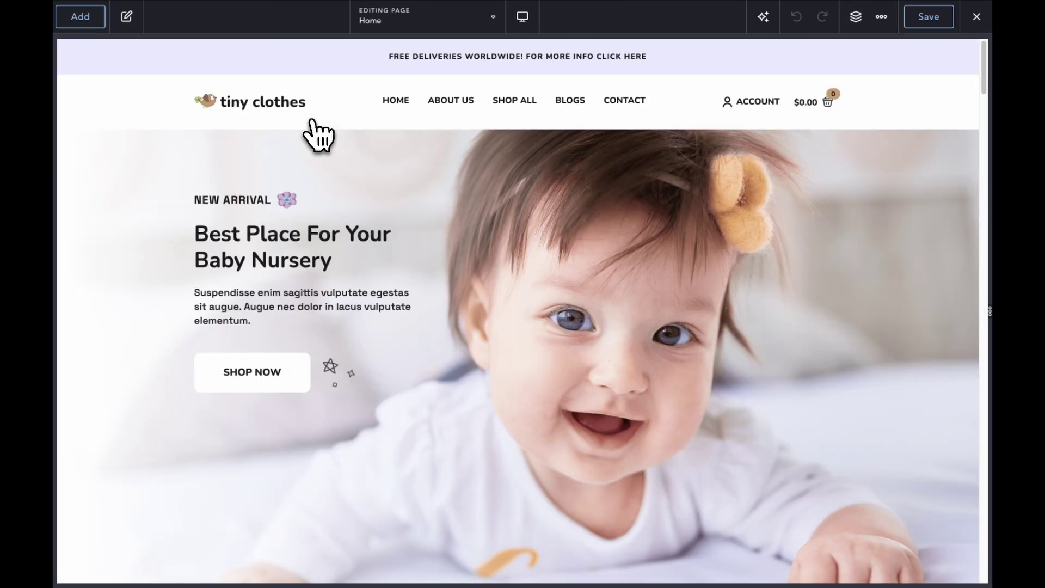
# Select the Term Loop Builder on the Home page and turn off Load Terms By Query.
pyautogui.scroll(-10, 313, 150)
pyautogui.scroll(-5, 316, 155)
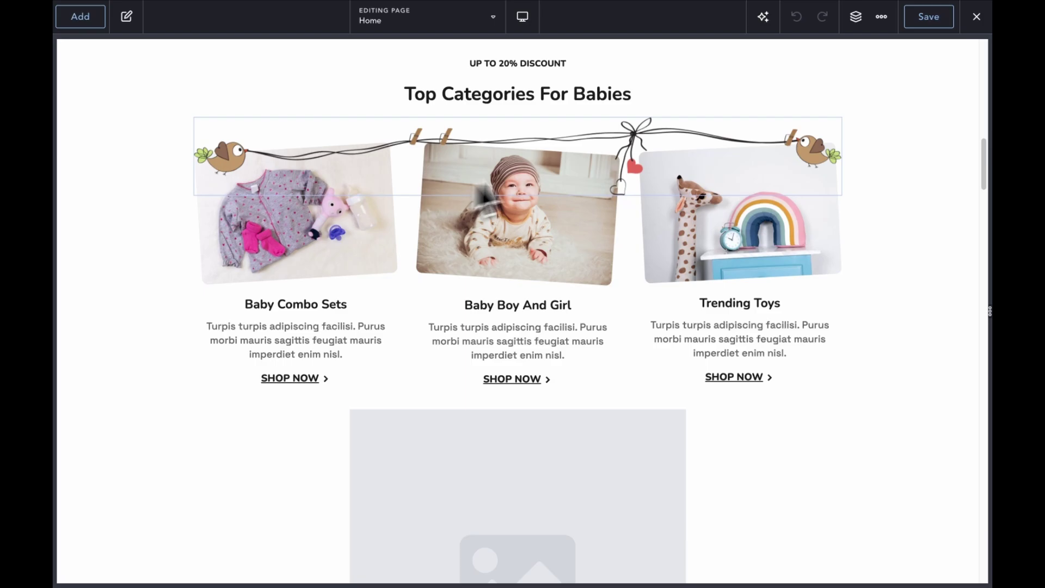
pyautogui.click(855, 16)
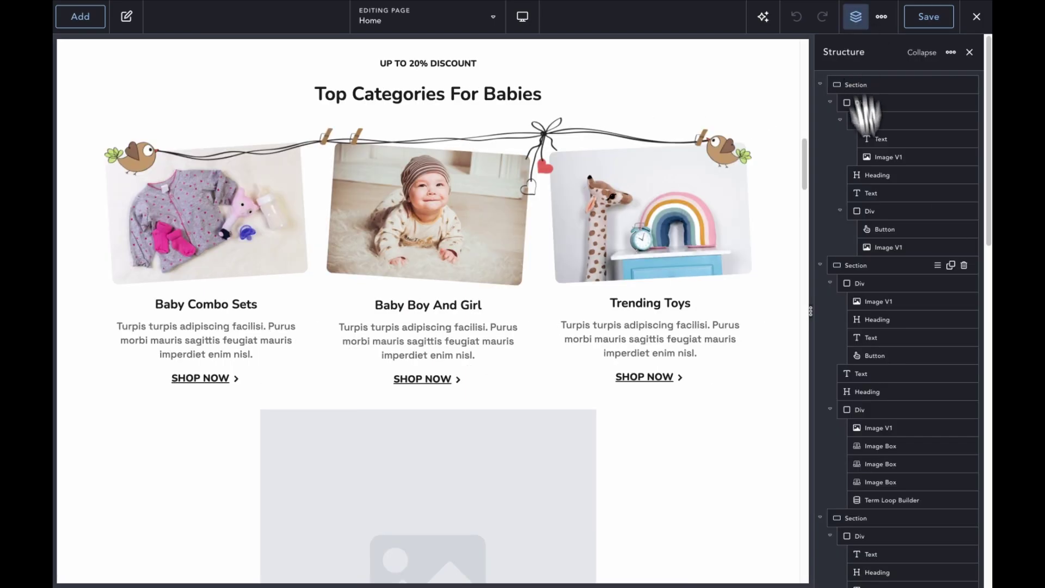
pyautogui.click(890, 499)
pyautogui.click(107, 320)
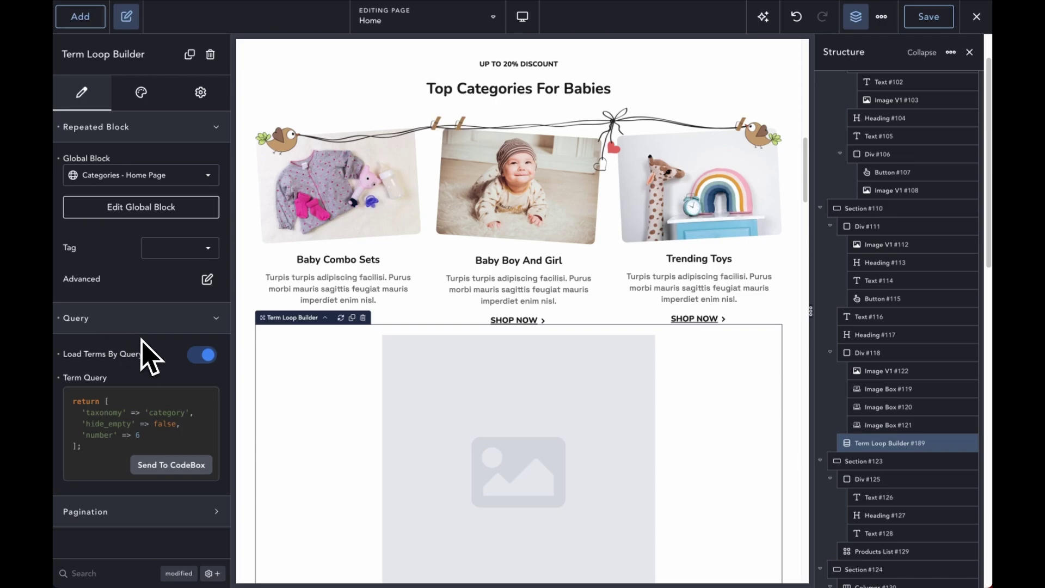
pyautogui.click(199, 357)
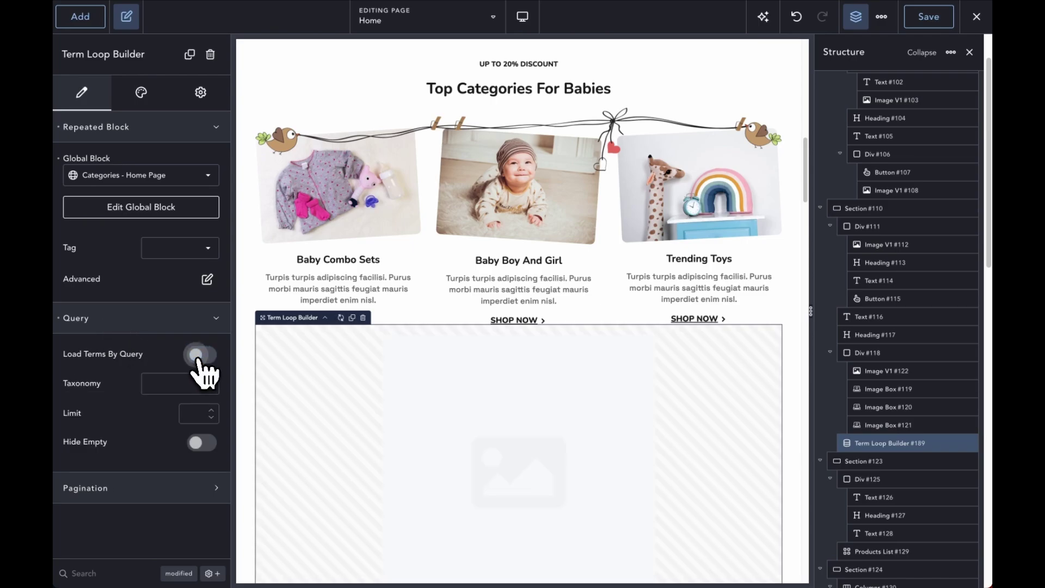
# Set the loop's taxonomy to Product categories with limit 4 and Hide Empty enabled.
pyautogui.click(198, 385)
pyautogui.scroll(-4, 187, 420)
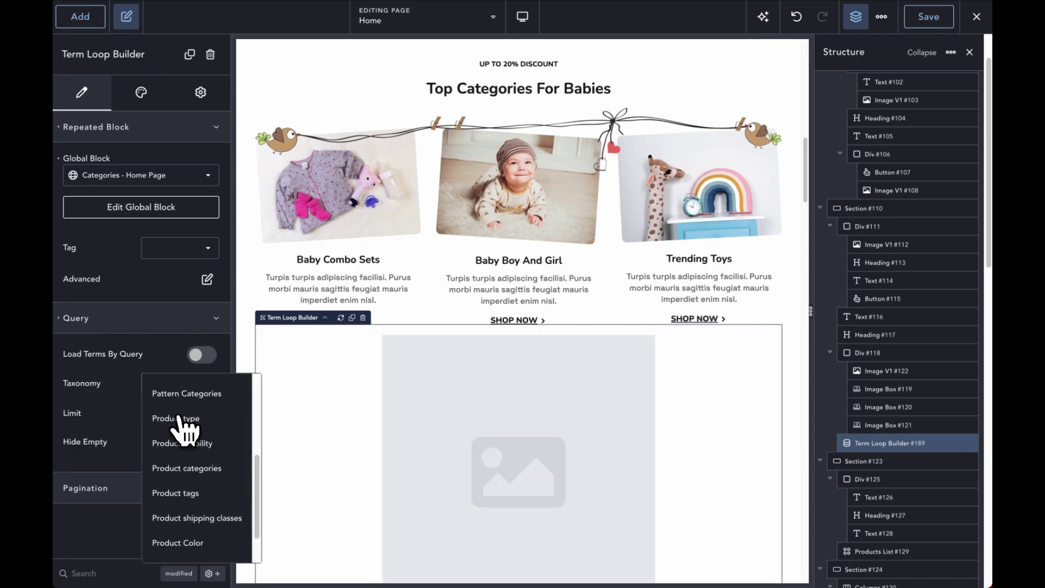
pyautogui.click(192, 456)
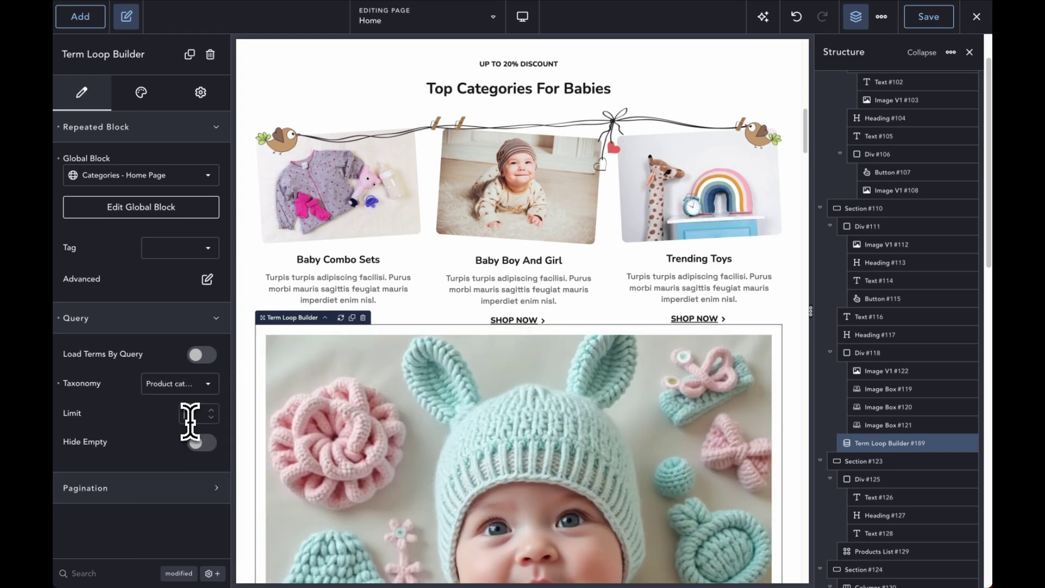
pyautogui.click(190, 421)
pyautogui.write('4')
pyautogui.click(197, 445)
# Lay out the loop list as a Grid with 4 items per row.
pyautogui.click(142, 95)
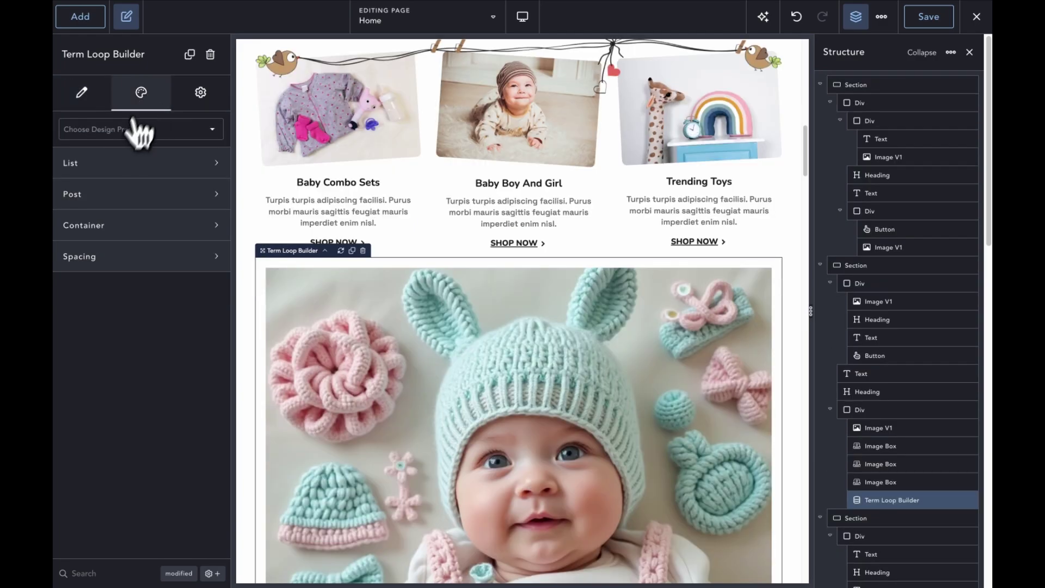
pyautogui.click(111, 164)
pyautogui.click(145, 231)
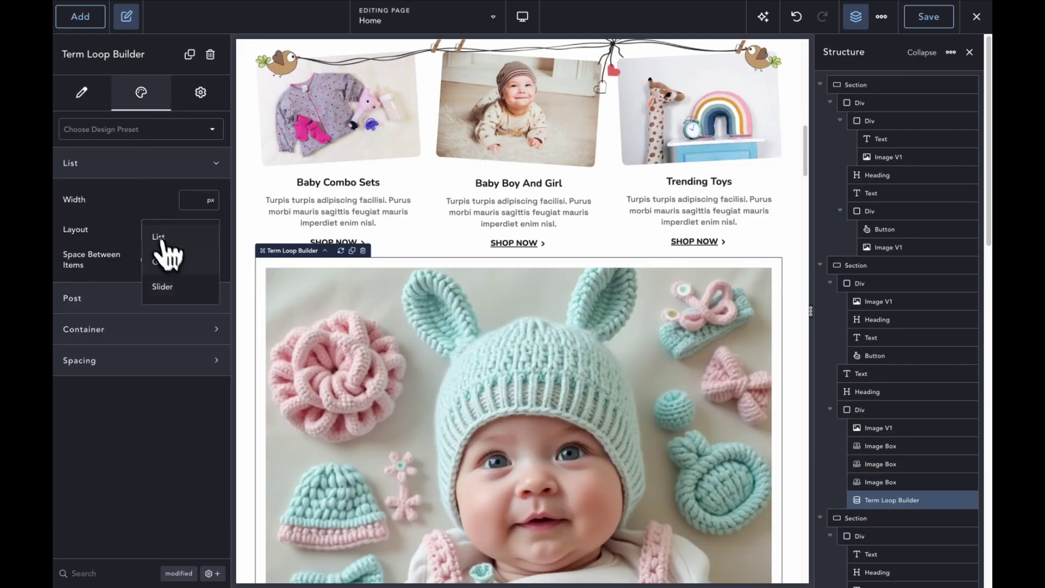
pyautogui.click(163, 281)
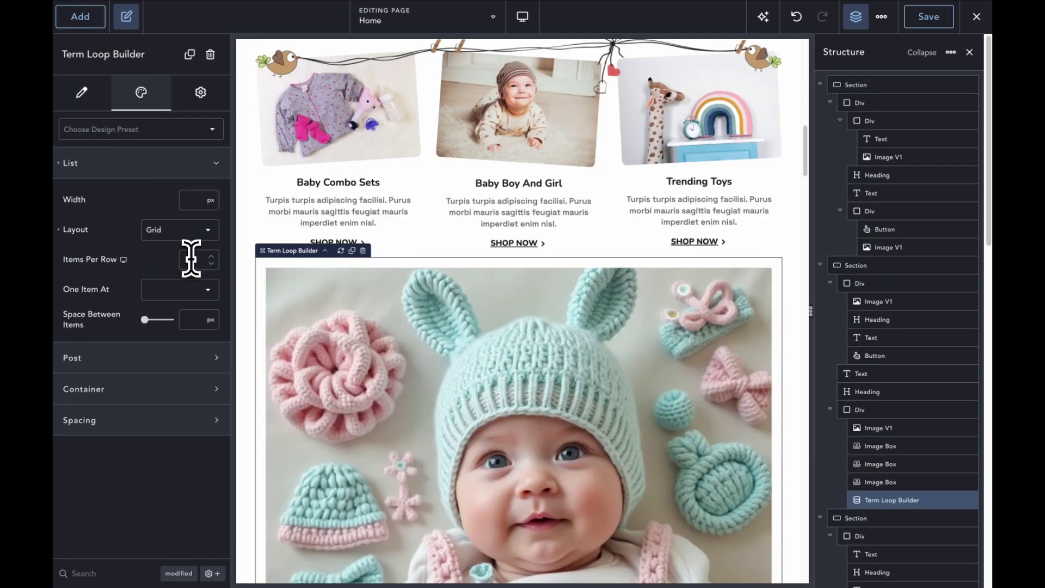
pyautogui.click(190, 259)
pyautogui.write('4')
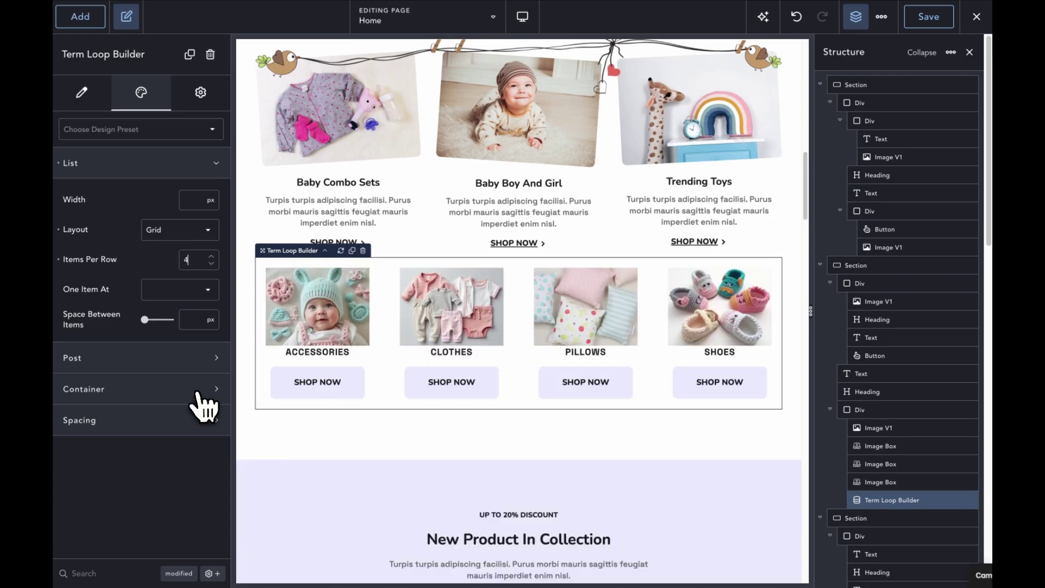
# Set the loop container's padding to 0 on all sides.
pyautogui.click(188, 389)
pyautogui.click(207, 488)
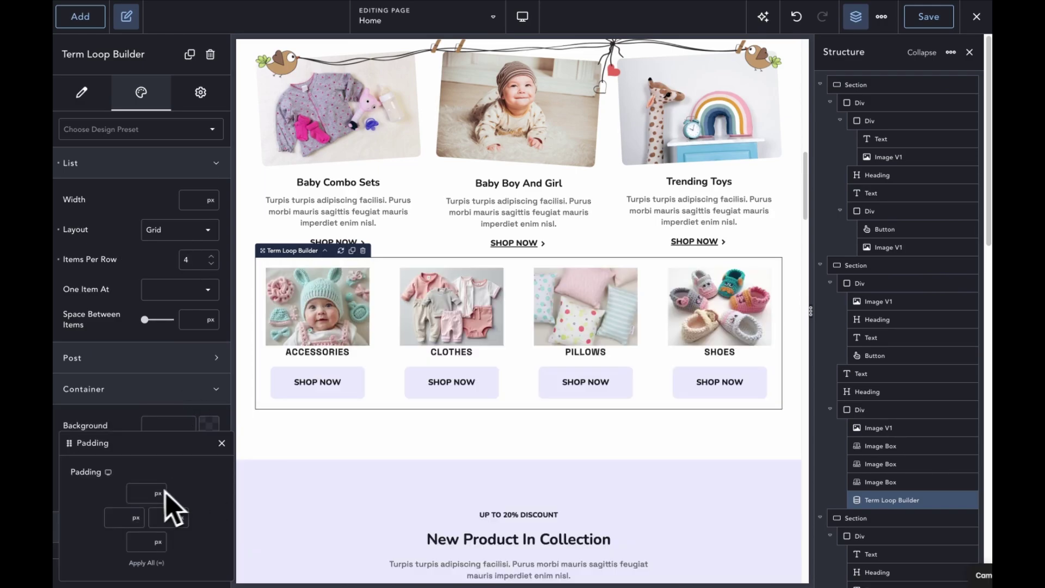
pyautogui.click(142, 493)
pyautogui.write('0')
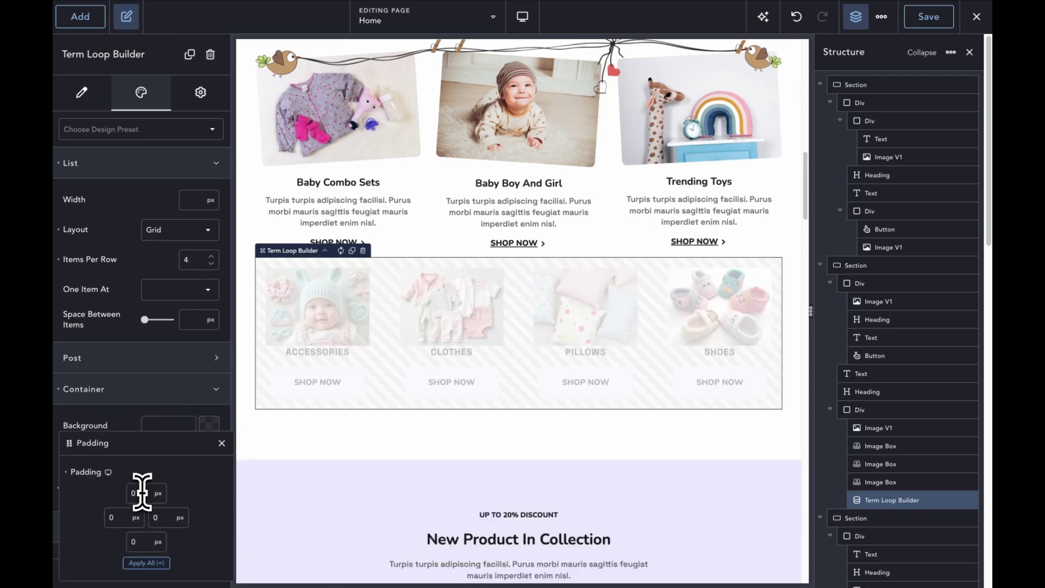
pyautogui.click(222, 444)
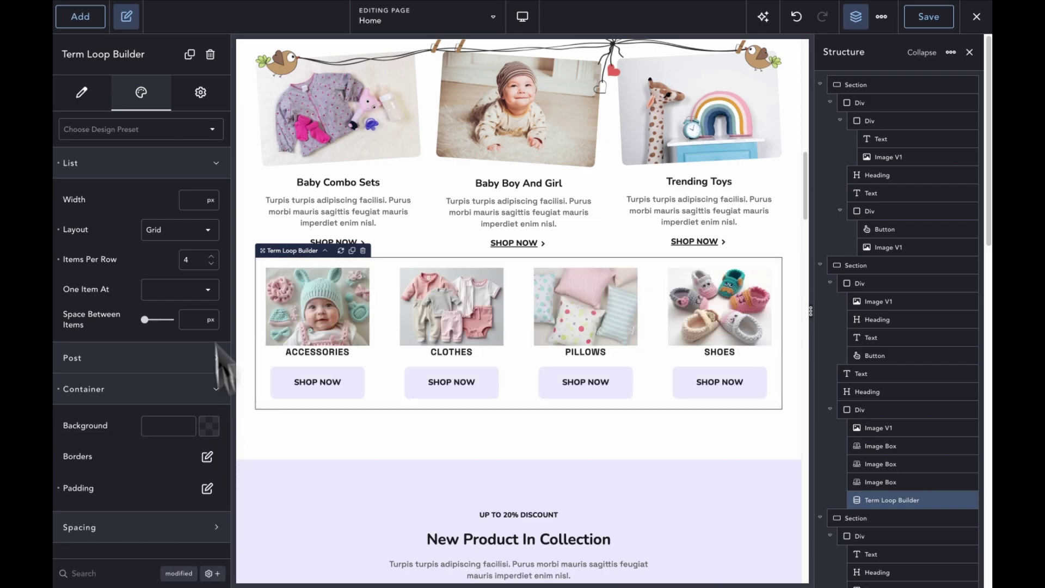
pyautogui.click(199, 96)
# Apply the existing .category-loop class to the loop and view its custom CSS rules.
pyautogui.click(154, 130)
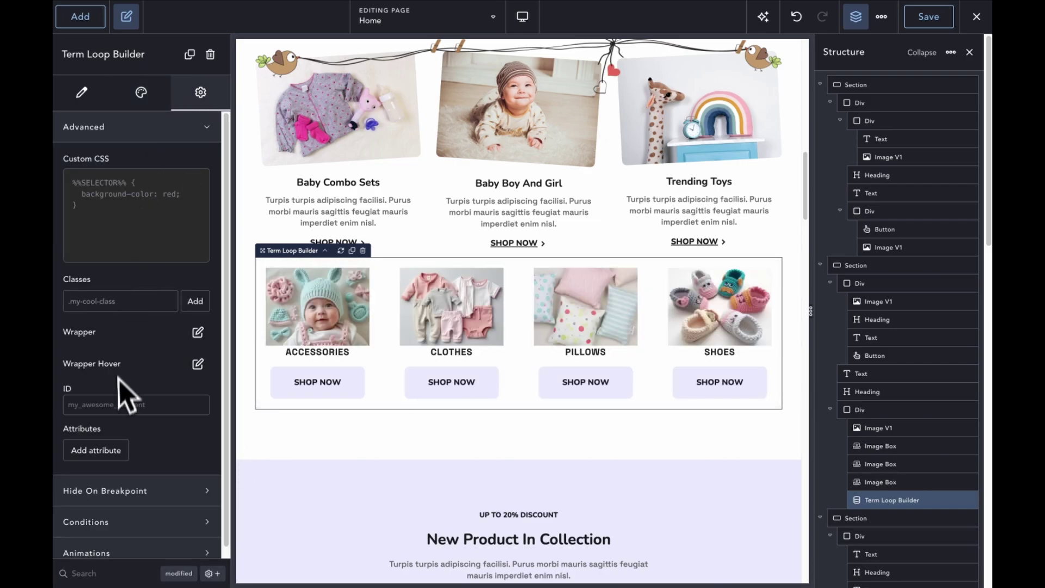
pyautogui.click(118, 302)
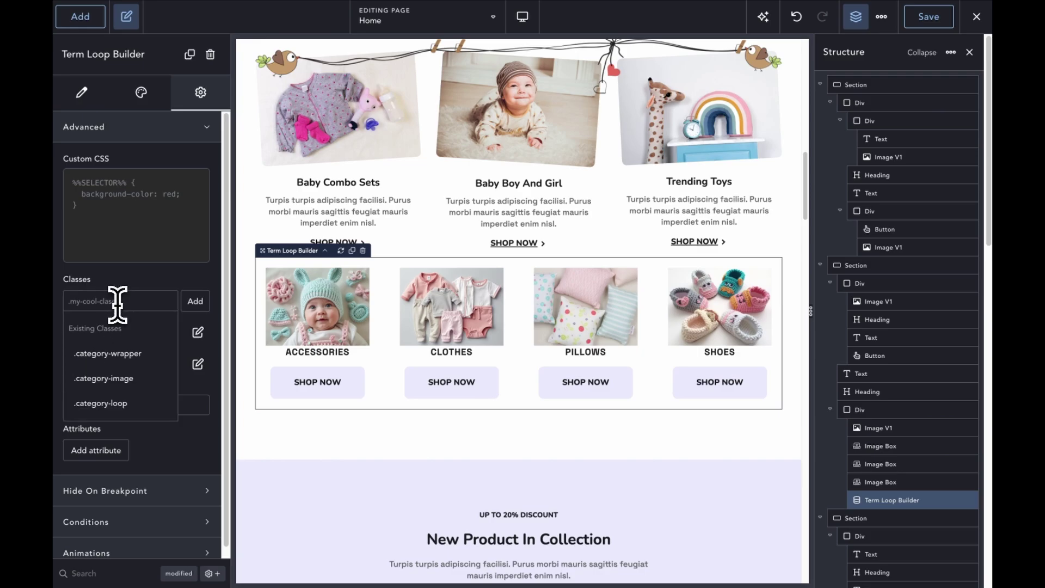
pyautogui.click(126, 403)
pyautogui.click(197, 398)
pyautogui.click(853, 343)
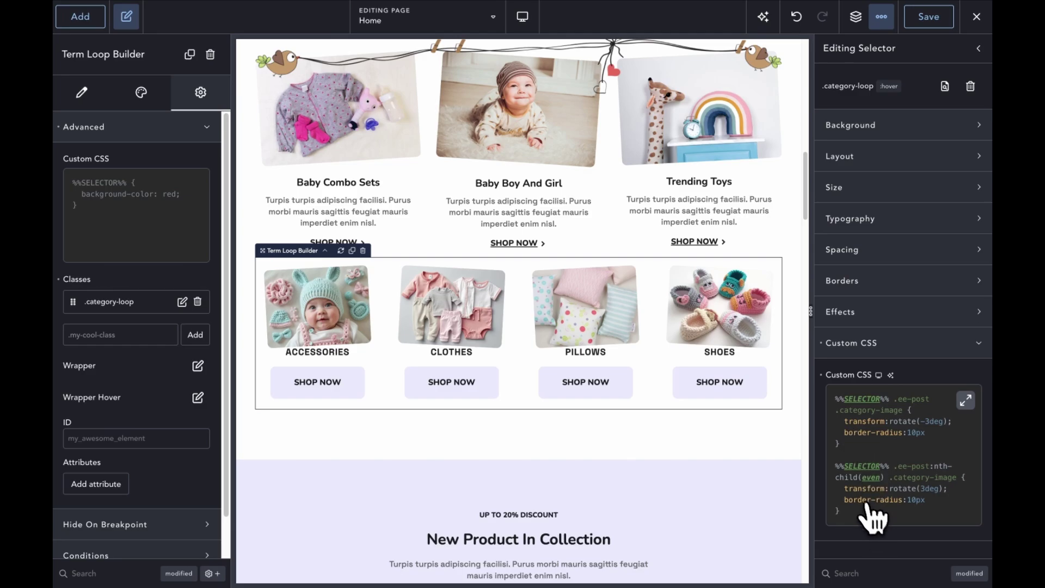
pyautogui.scroll(3, 694, 354)
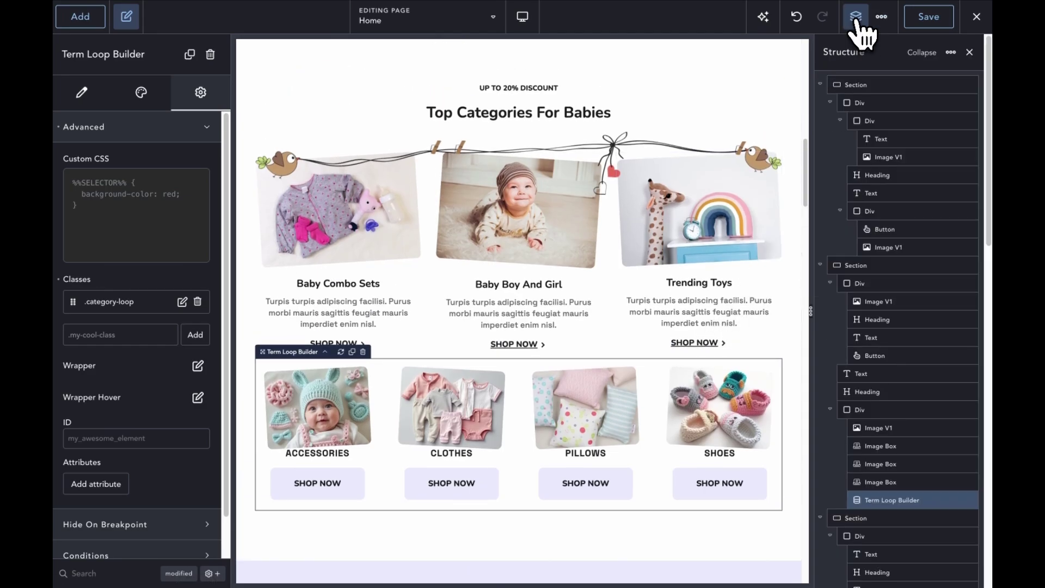
# Delete the three Image Box cards, move the Term Loop Builder above Image V1, and save.
pyautogui.click(903, 447)
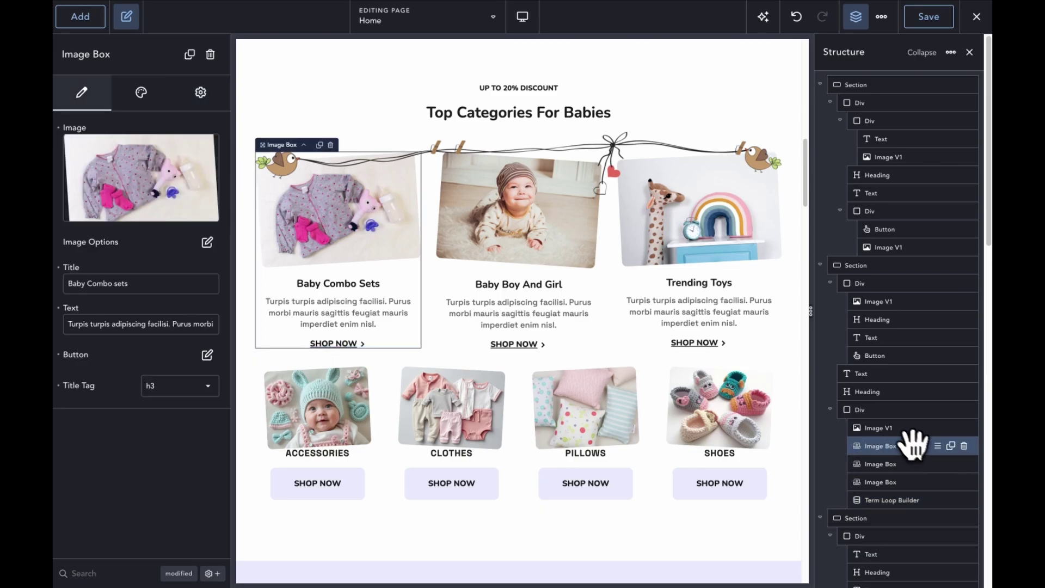
pyautogui.click(964, 446)
pyautogui.click(964, 446)
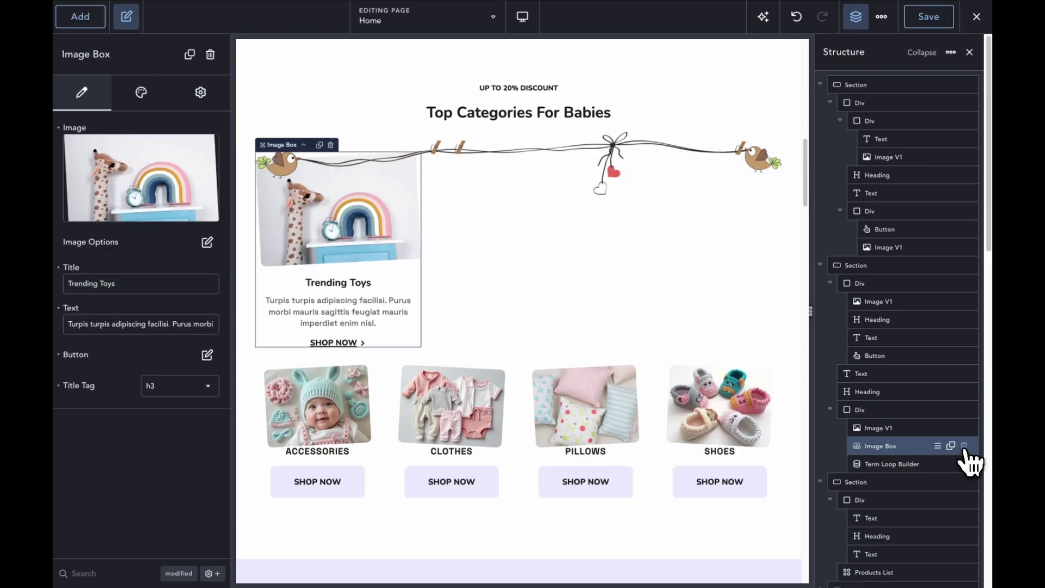
pyautogui.click(964, 446)
pyautogui.moveTo(929, 444); pyautogui.dragTo(887, 422)
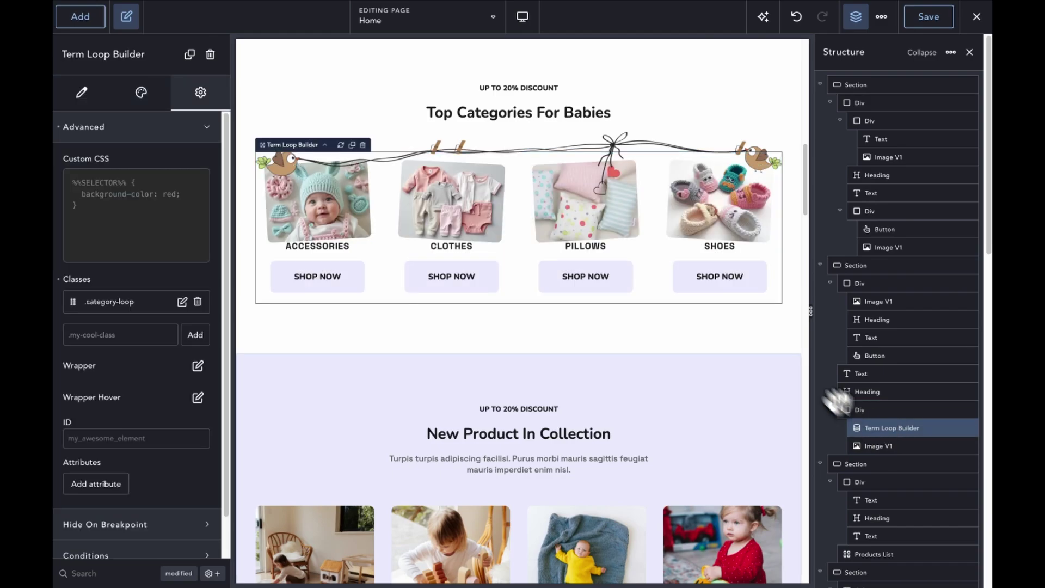
pyautogui.click(929, 18)
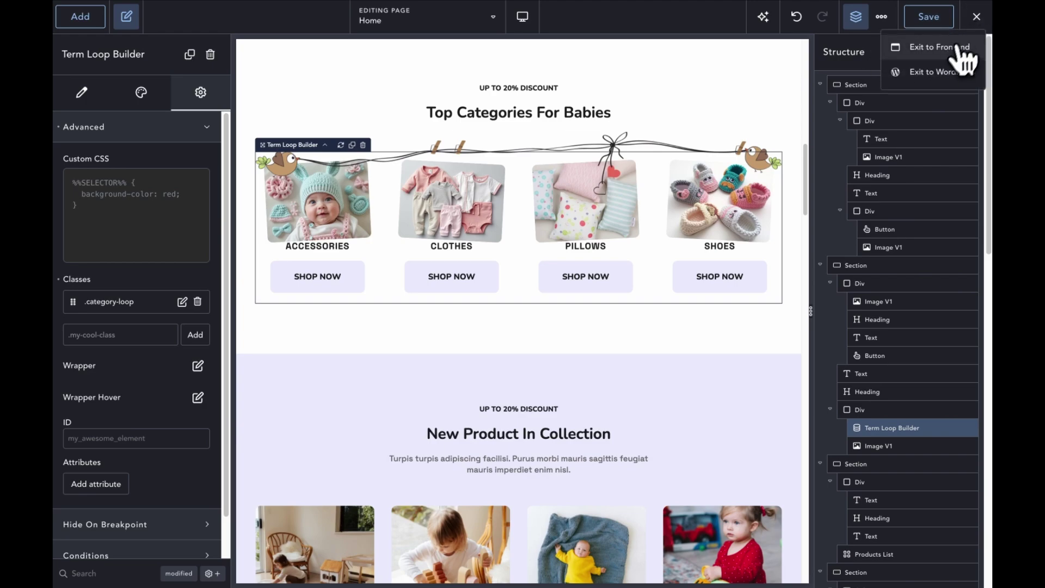
# Exit to the frontend and scroll down to the Top Categories For Babies section.
pyautogui.click(904, 47)
pyautogui.scroll(-15, 440, 162)
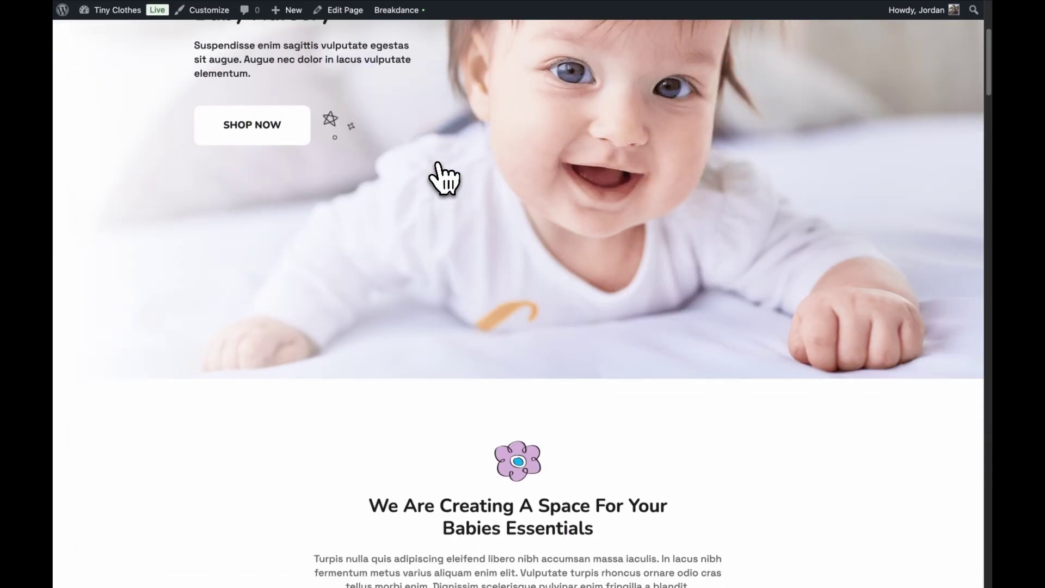